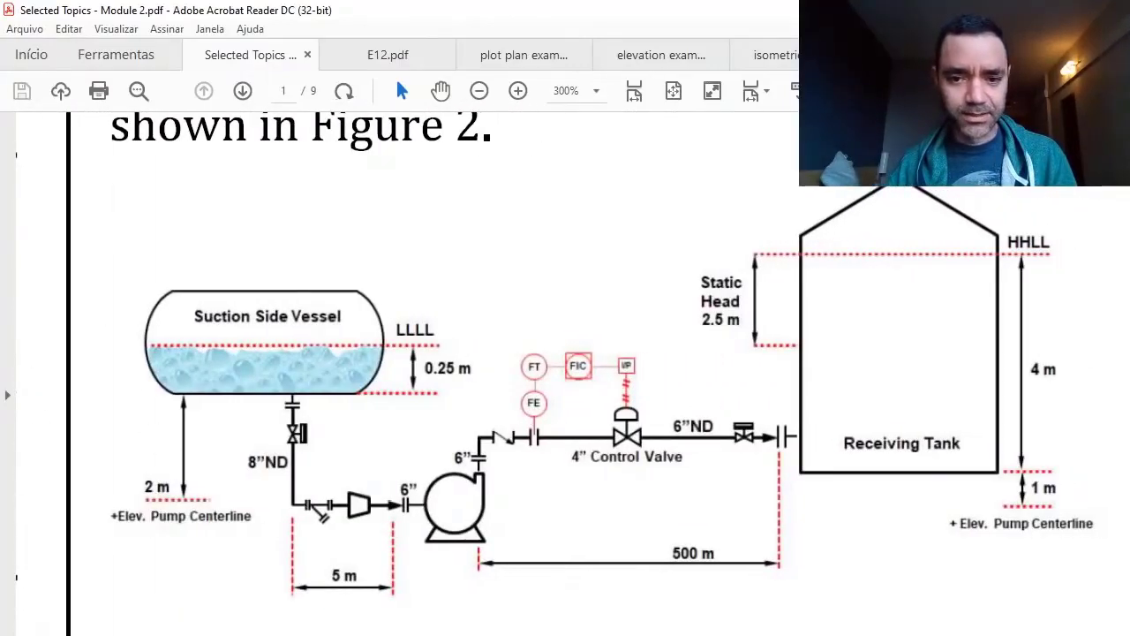
Scroll the PDF up until Figure 2's pump-to-receiving-tank layout and its static head dimensions are visible
scroll(561, 555, up, 1)
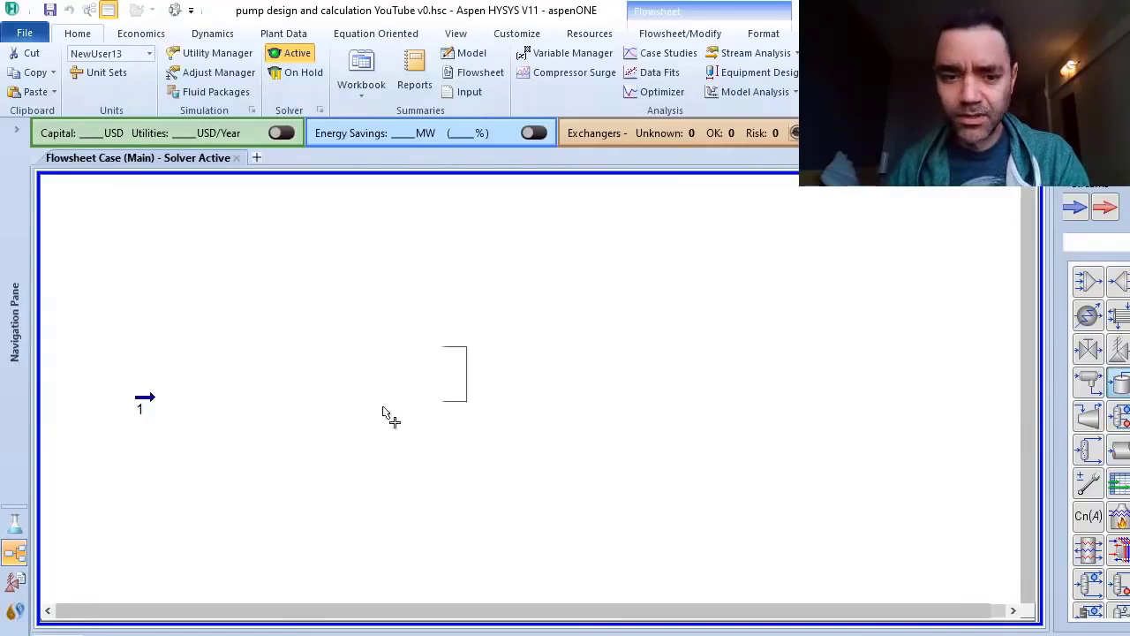
Place a tank (V-100) and a pipe segment (PIPE-100), then arrange V-100 beside feed stream 1
drag(391, 416, 234, 432)
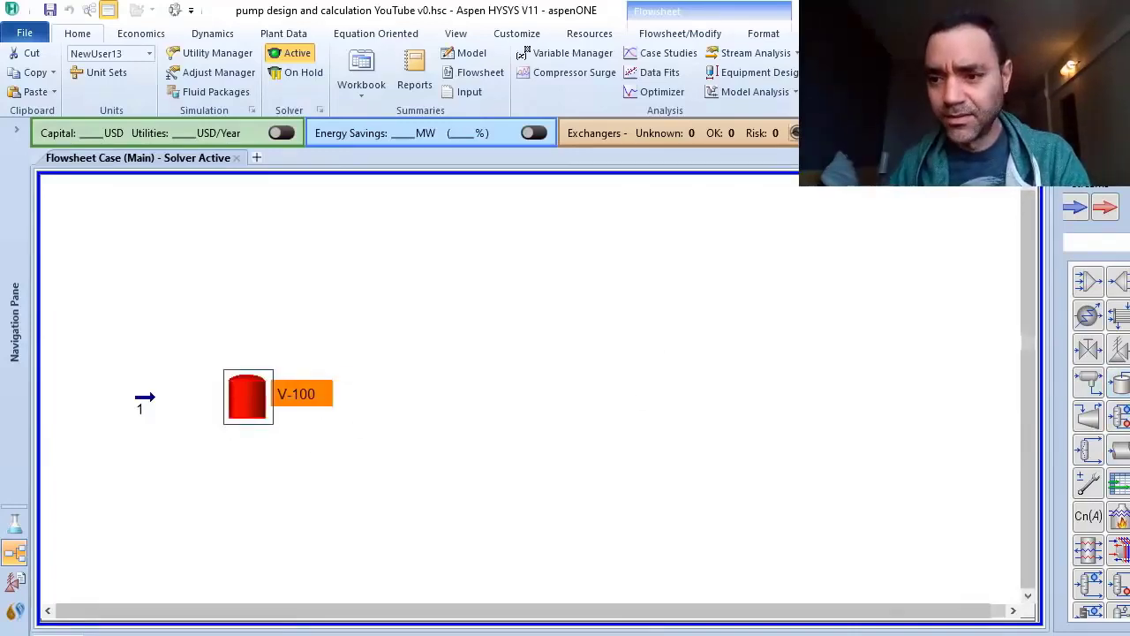
drag(1117, 450, 221, 529)
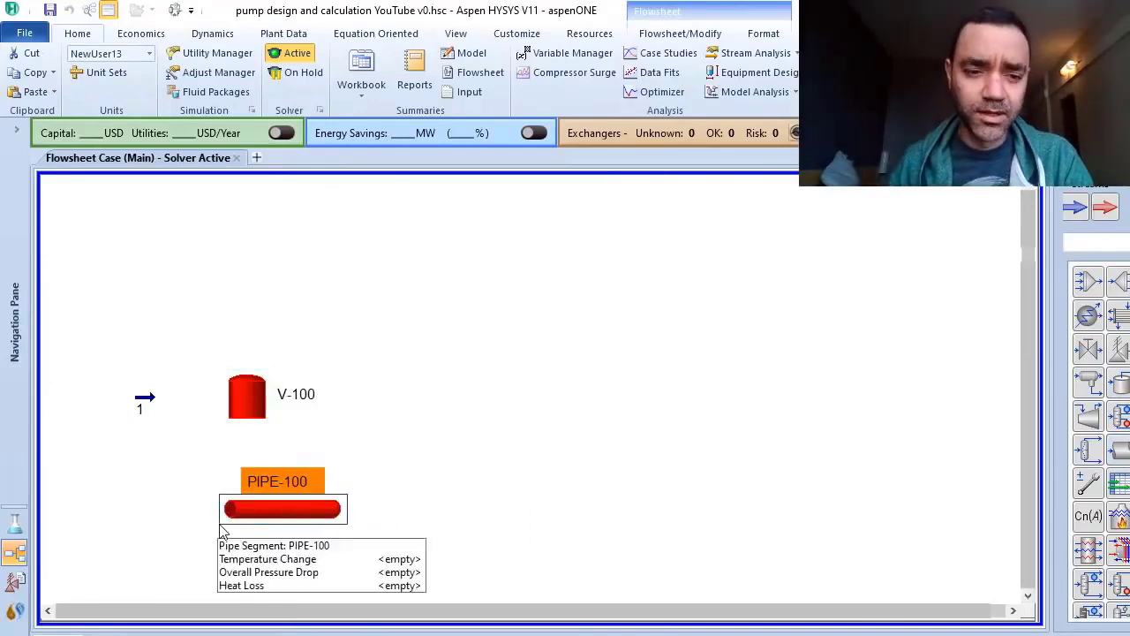
drag(246, 405, 276, 334)
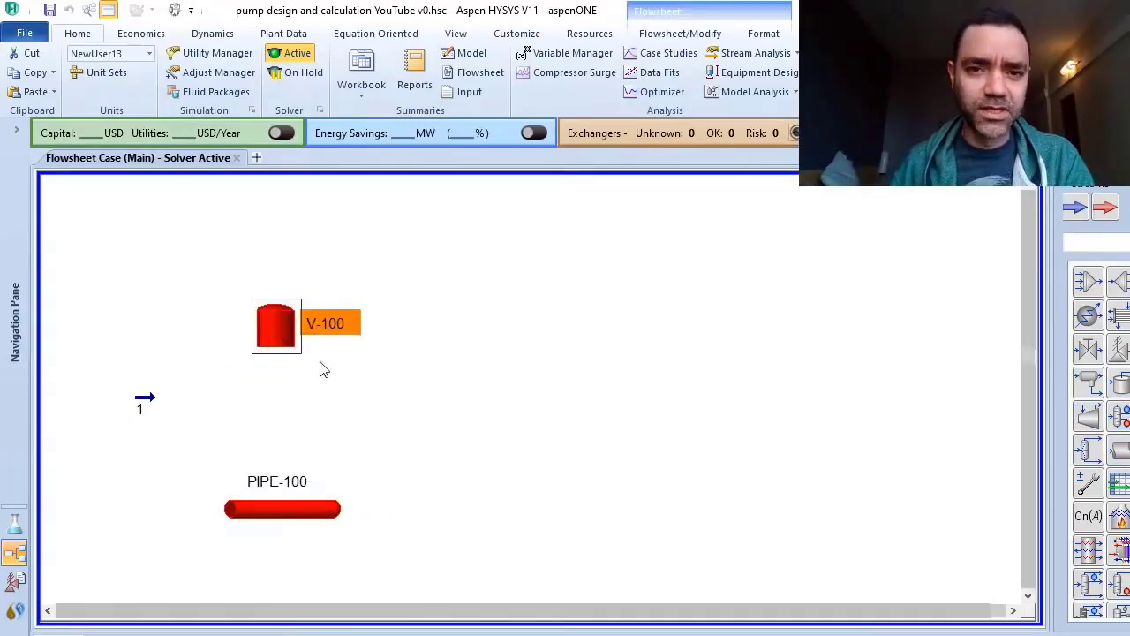
drag(147, 398, 163, 331)
Open tank V-100's connections, compare with the PDF figure, and set stream 1 as its inlet
double_click(276, 334)
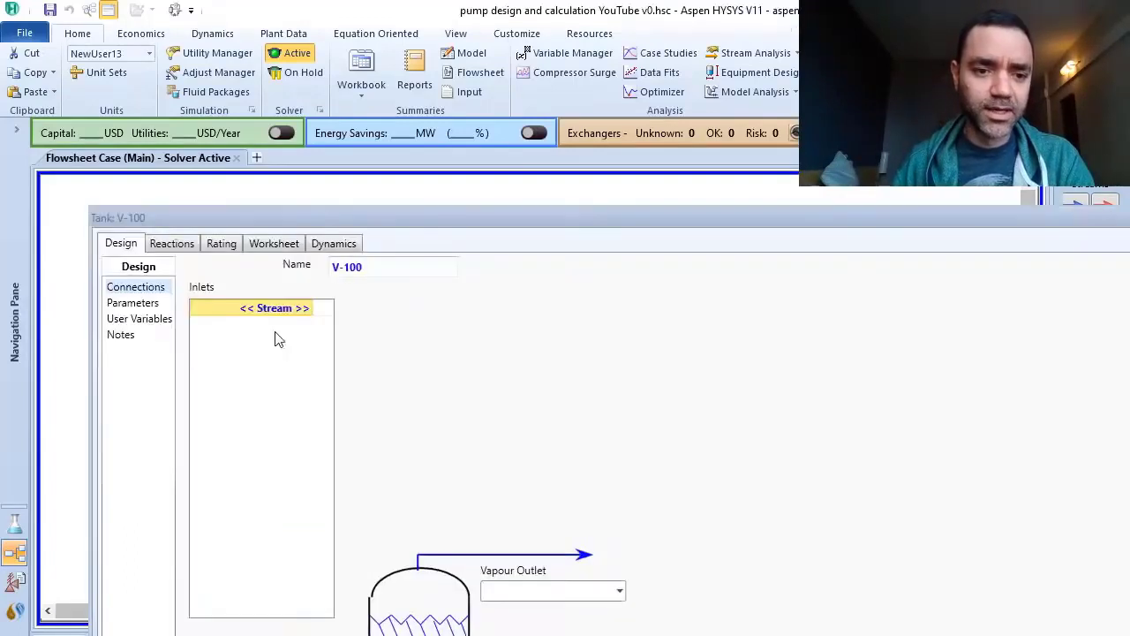
drag(477, 222, 444, 86)
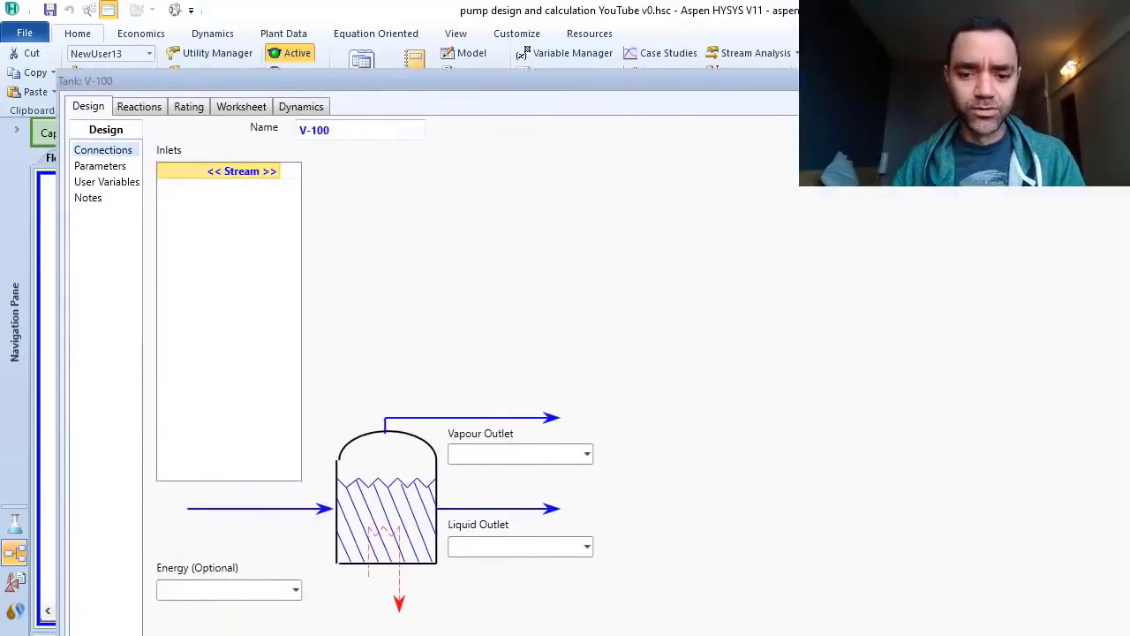
key(alt+Tab)
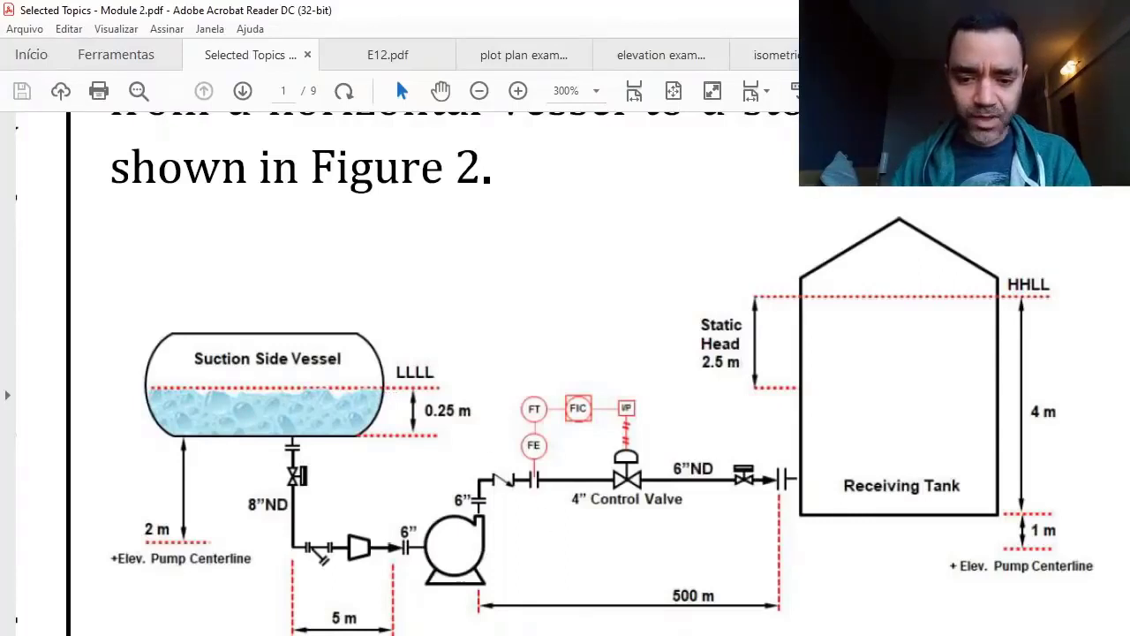
key(alt+Tab)
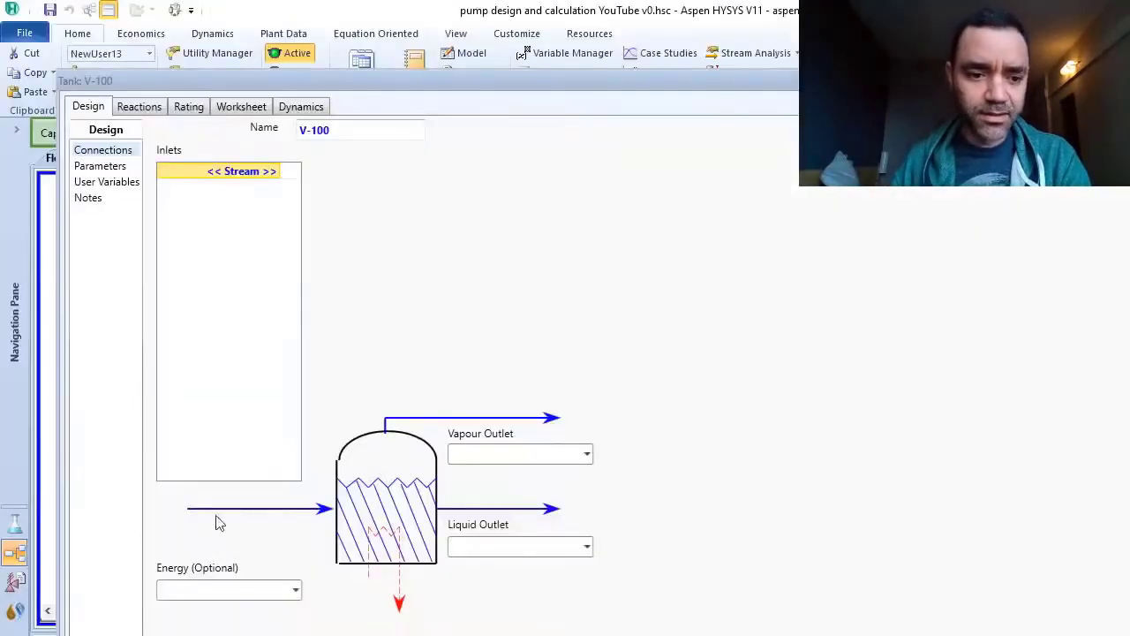
click(271, 174)
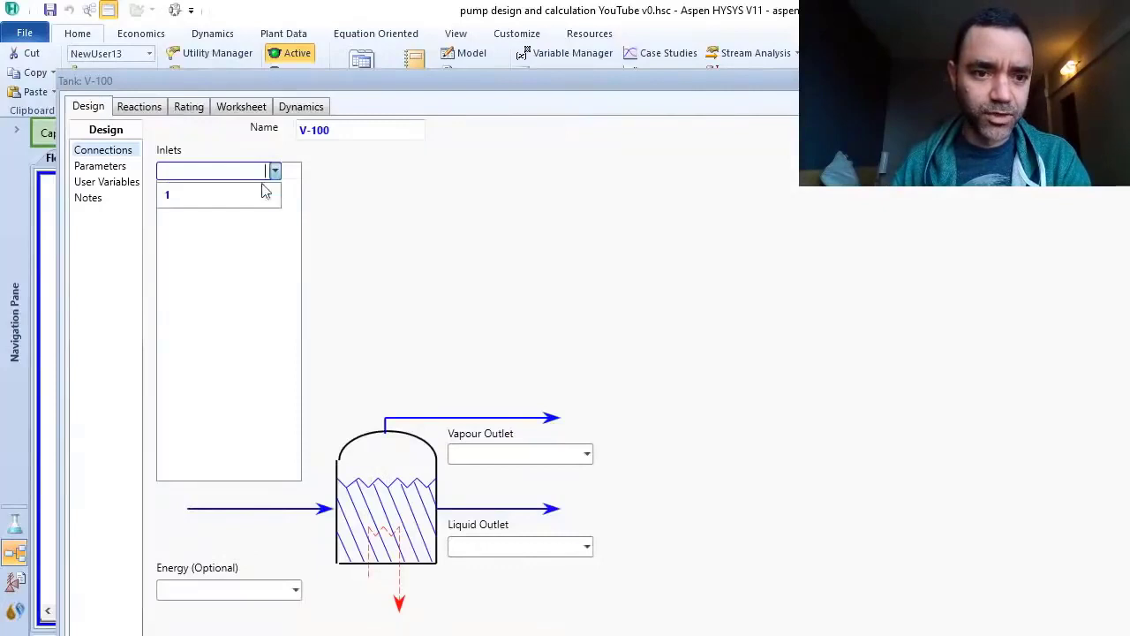
click(197, 196)
click(535, 454)
Name the vapour outlet vap1 and liquid outlet liq1, then move vap1 up and right
text(vap1)
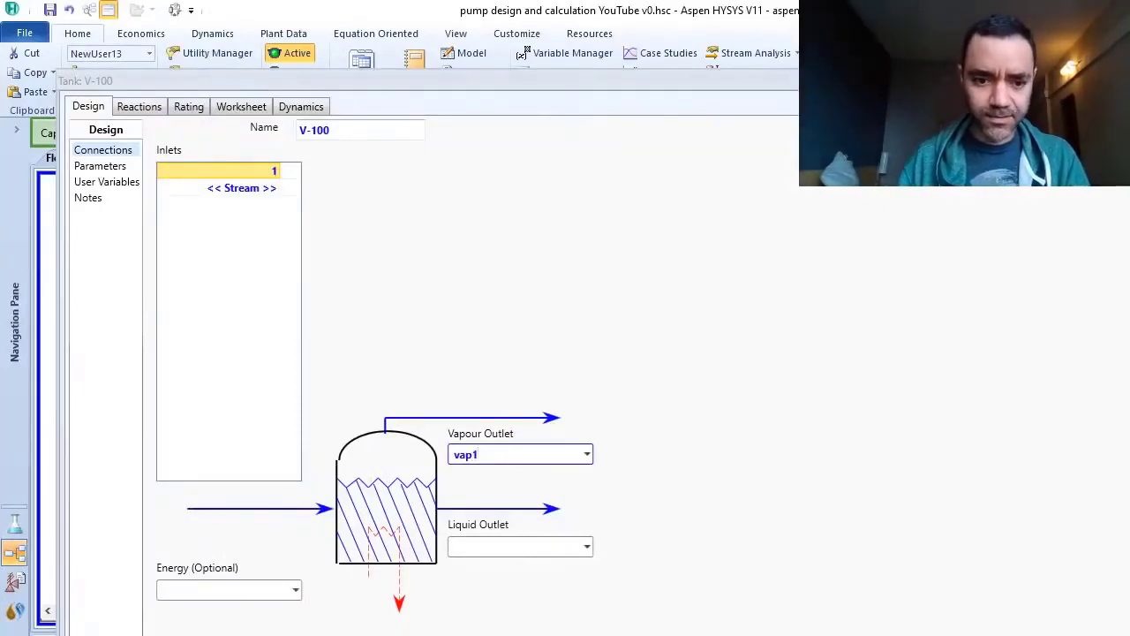
key(Return)
click(481, 546)
text(liq1)
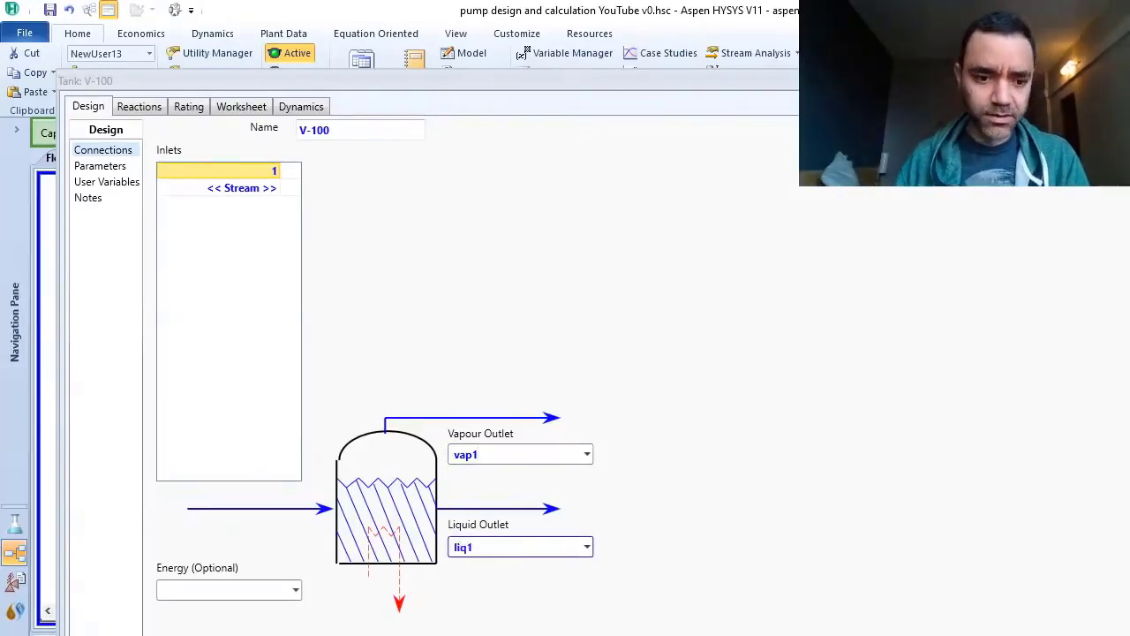
key(Return)
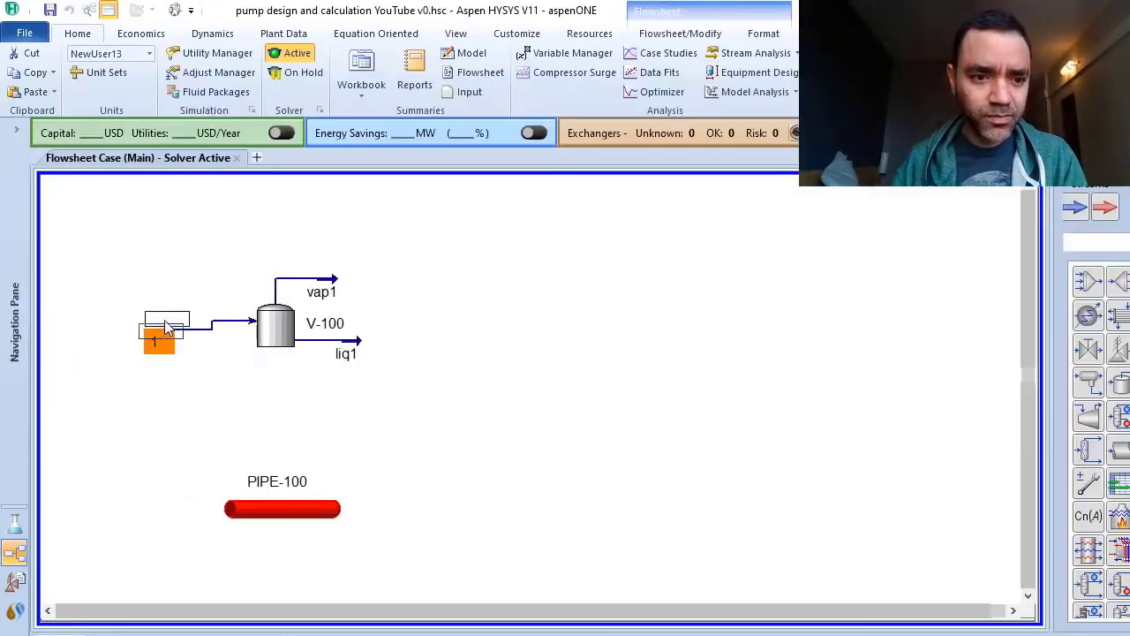
drag(327, 290, 357, 259)
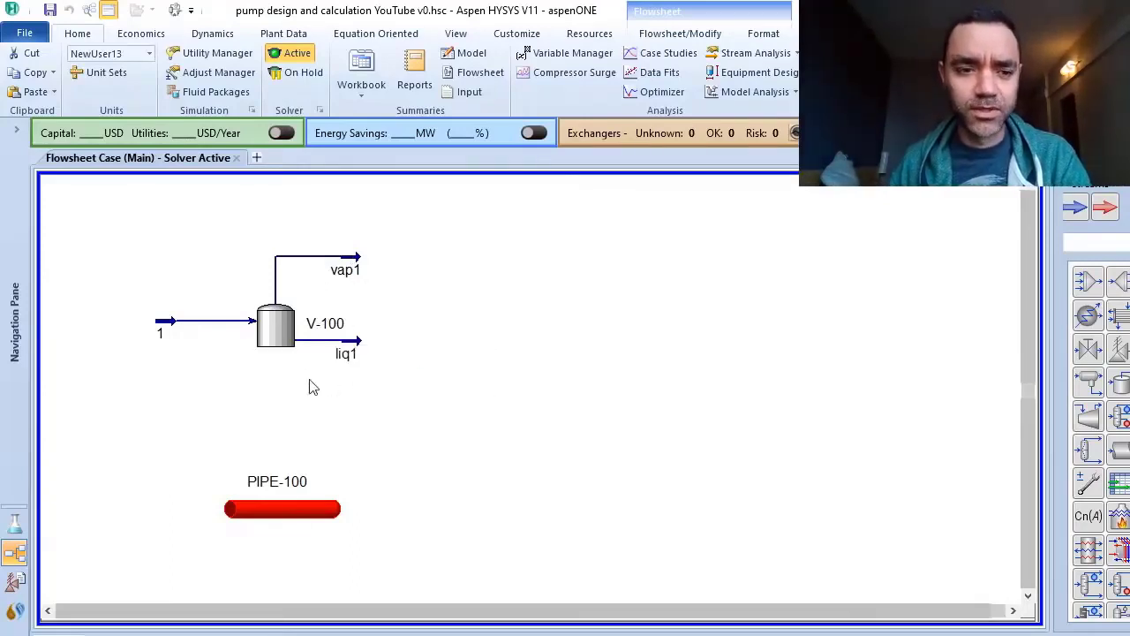
Open V-100's sizing parameters and commit a 10 m3 tank volume
double_click(275, 325)
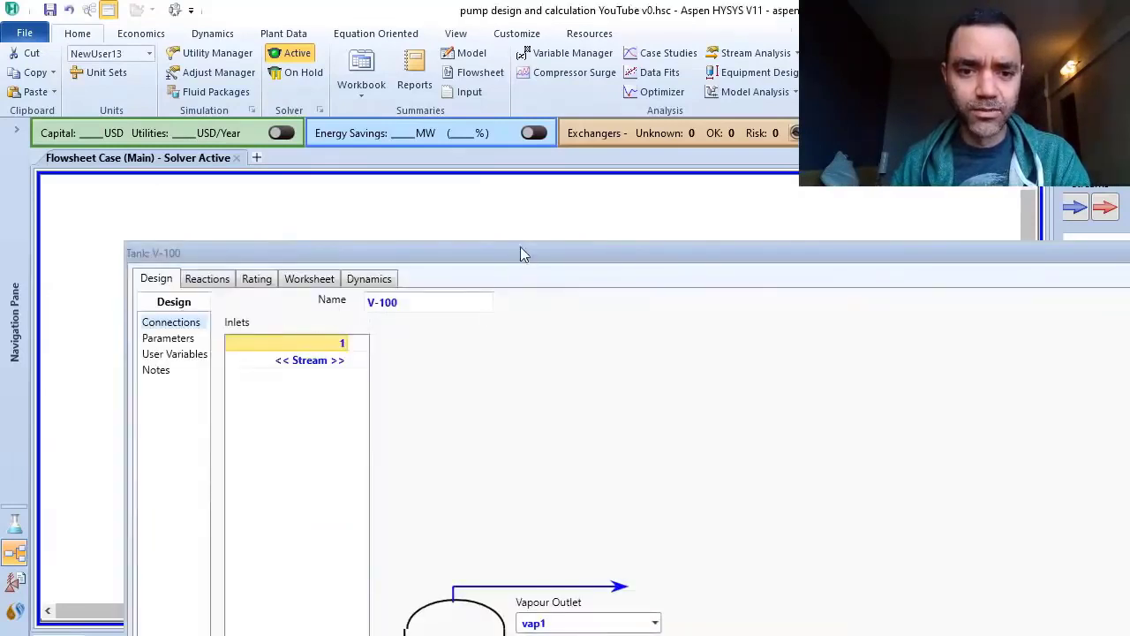
drag(520, 254, 857, 37)
click(503, 123)
click(977, 409)
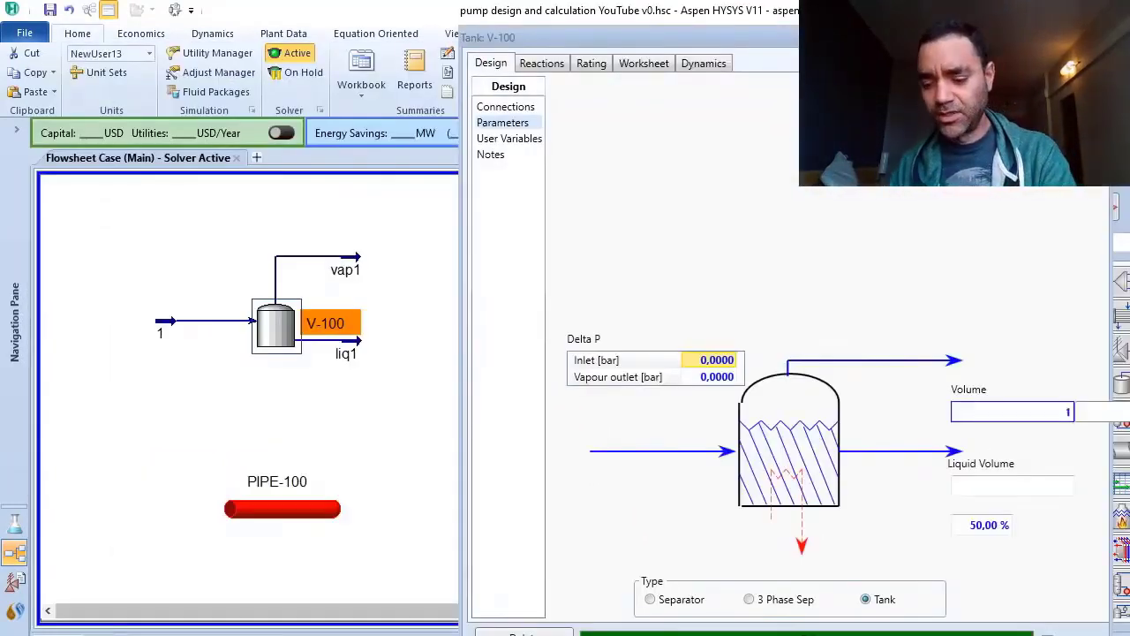
key(Return)
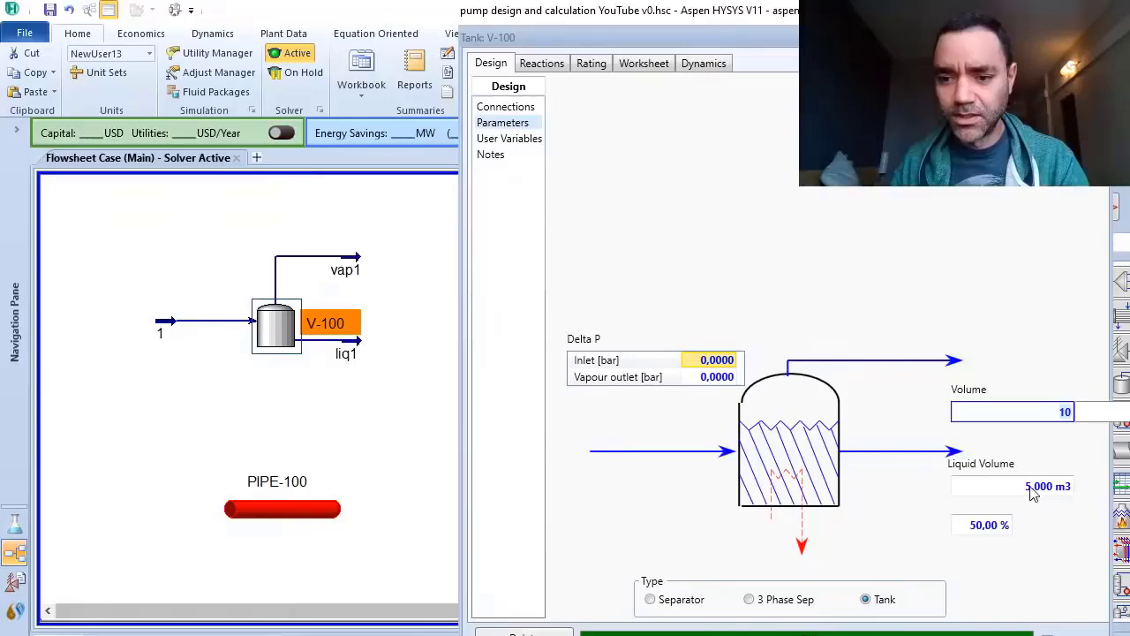
Check the figure's tank dimensions and change V-100's volume to 1 m3
click(985, 524)
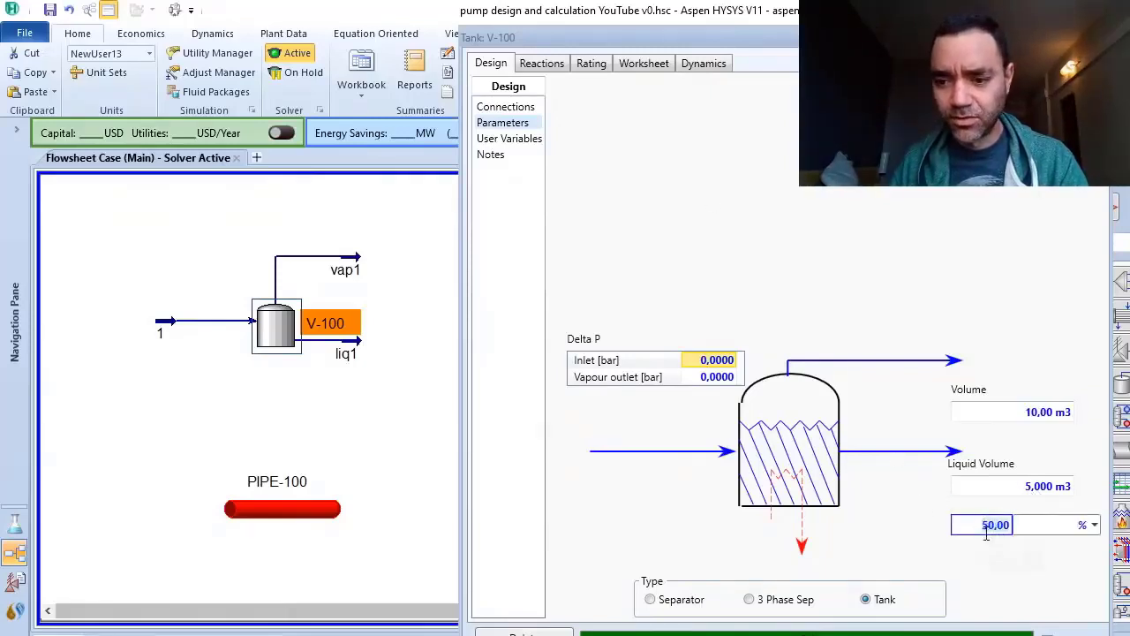
double_click(985, 527)
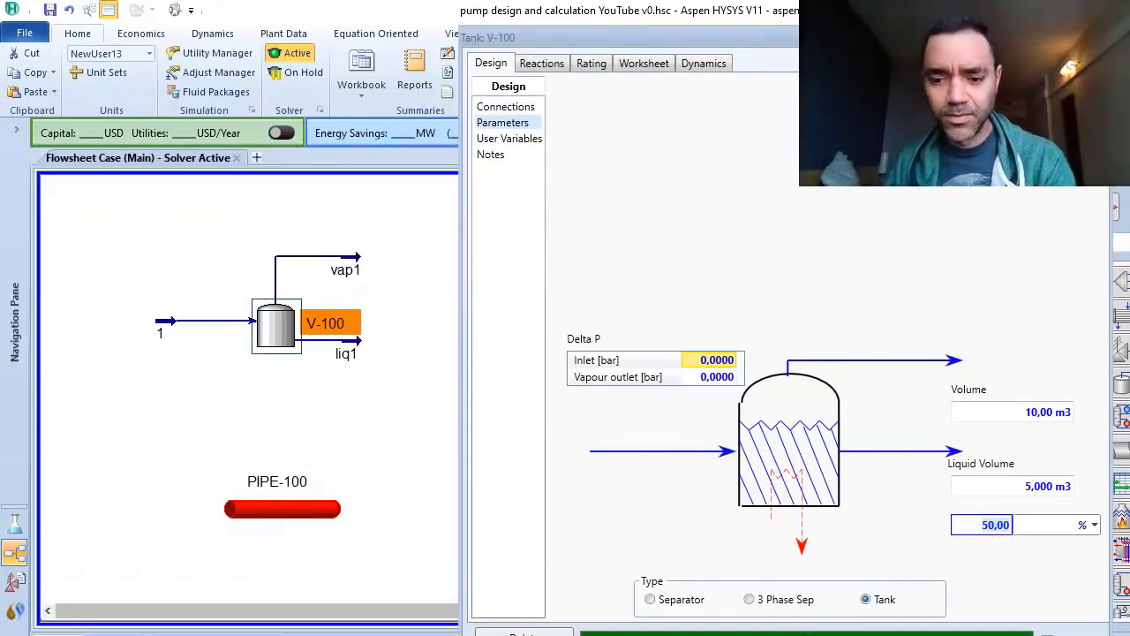
key(alt+Tab)
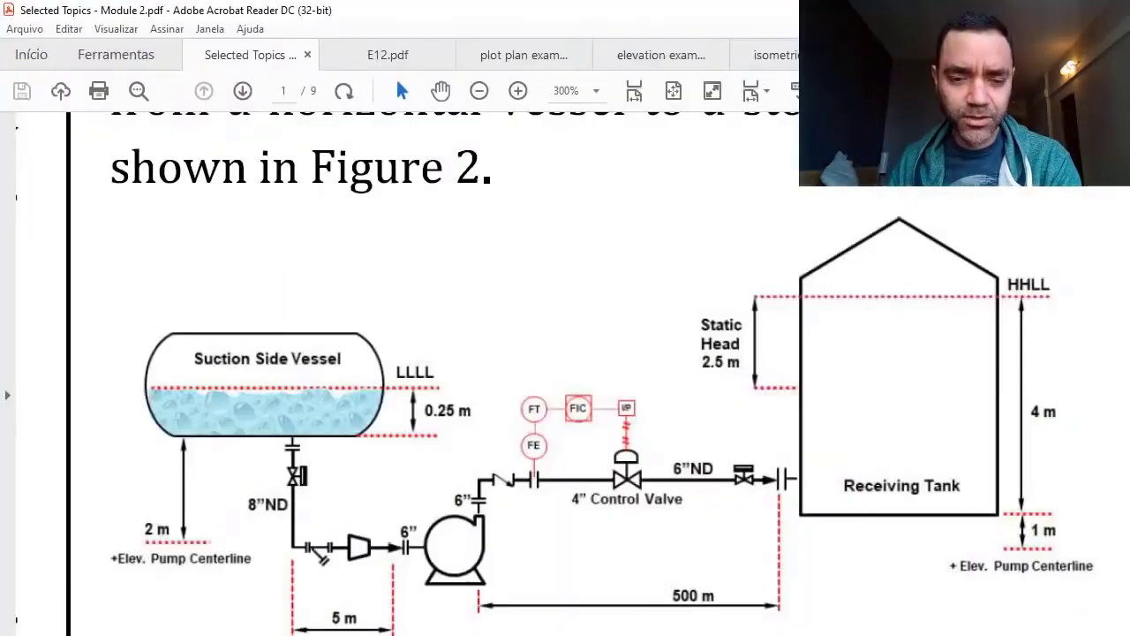
key(alt+Tab)
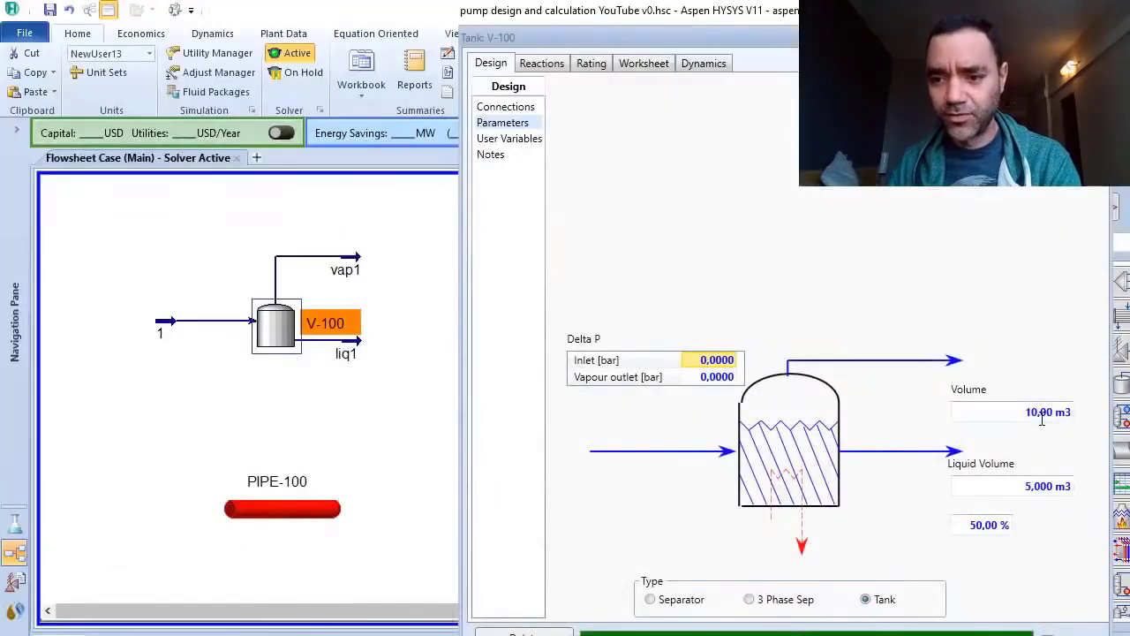
click(1031, 413)
text(1)
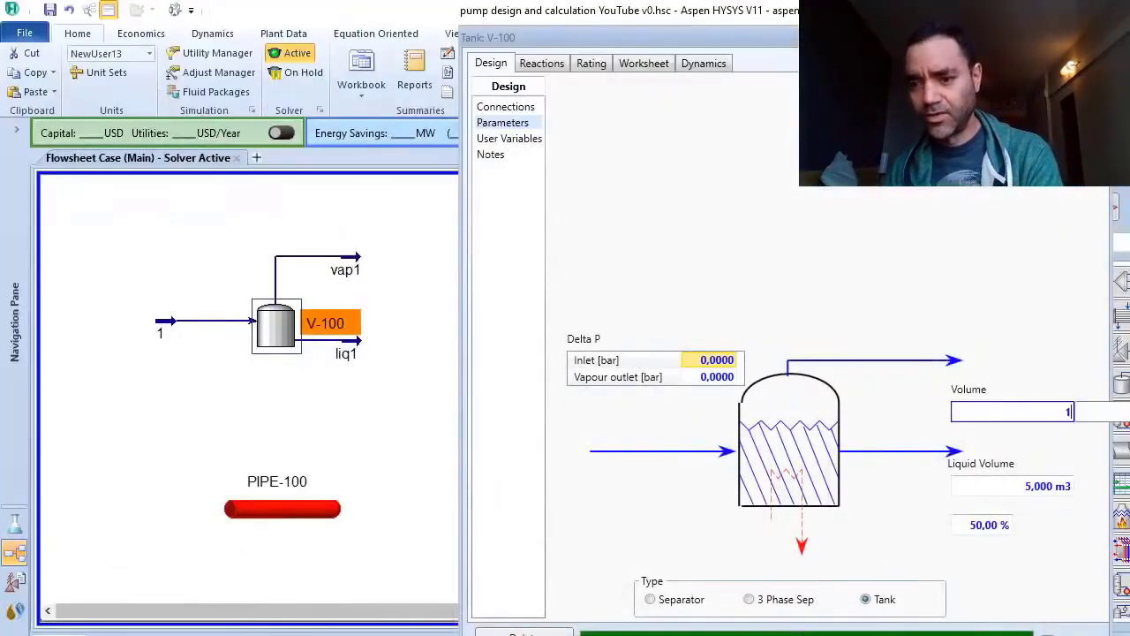
click(1024, 488)
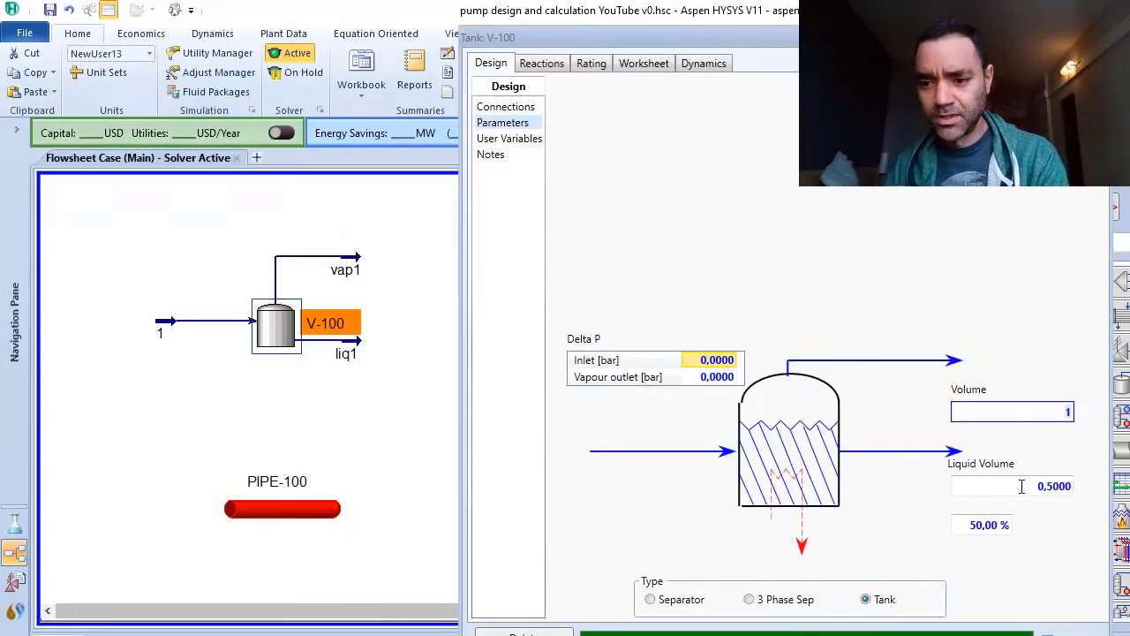
Set V-100's liquid level to 25 % and inspect liq1's conditions
click(975, 527)
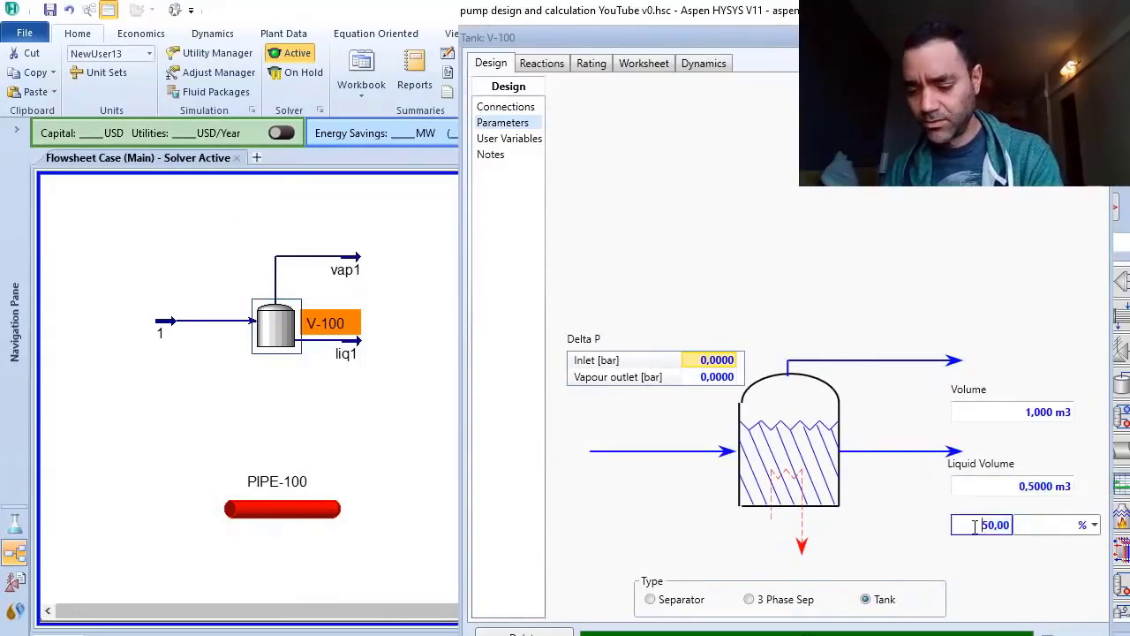
text(25)
key(Delete)
key(Delete)
key(Delete)
key(Delete)
key(Delete)
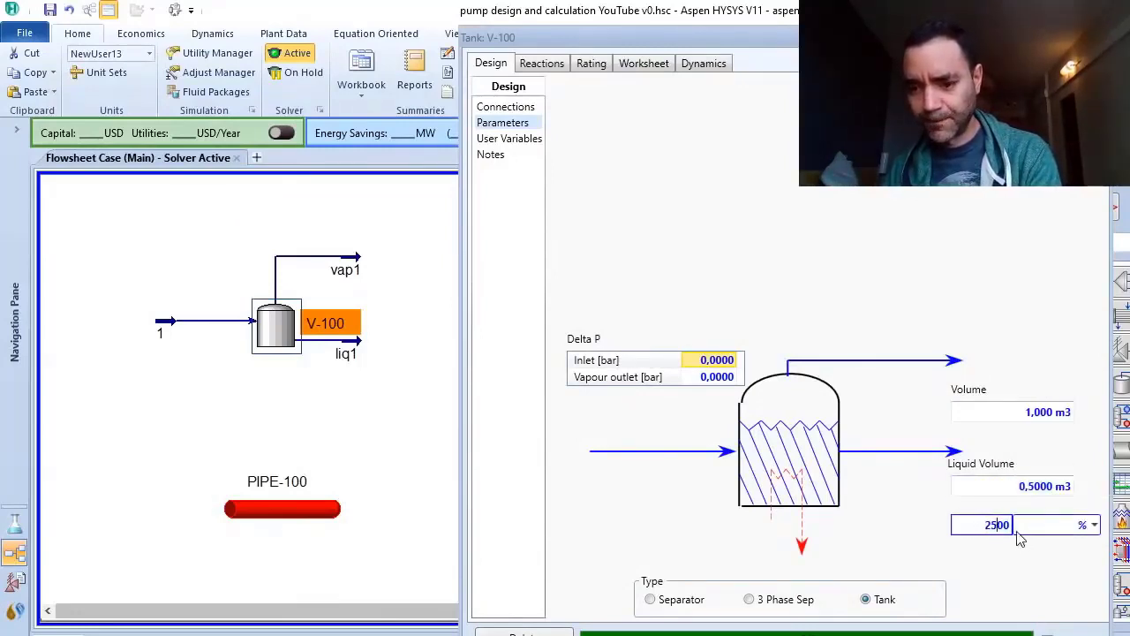
key(Return)
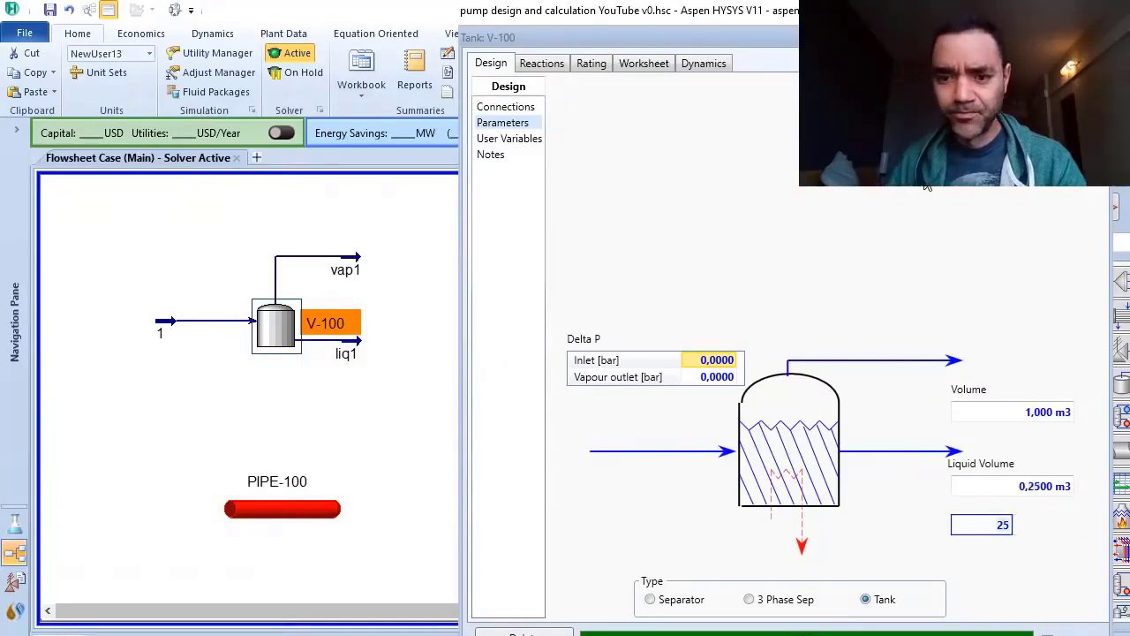
click(357, 352)
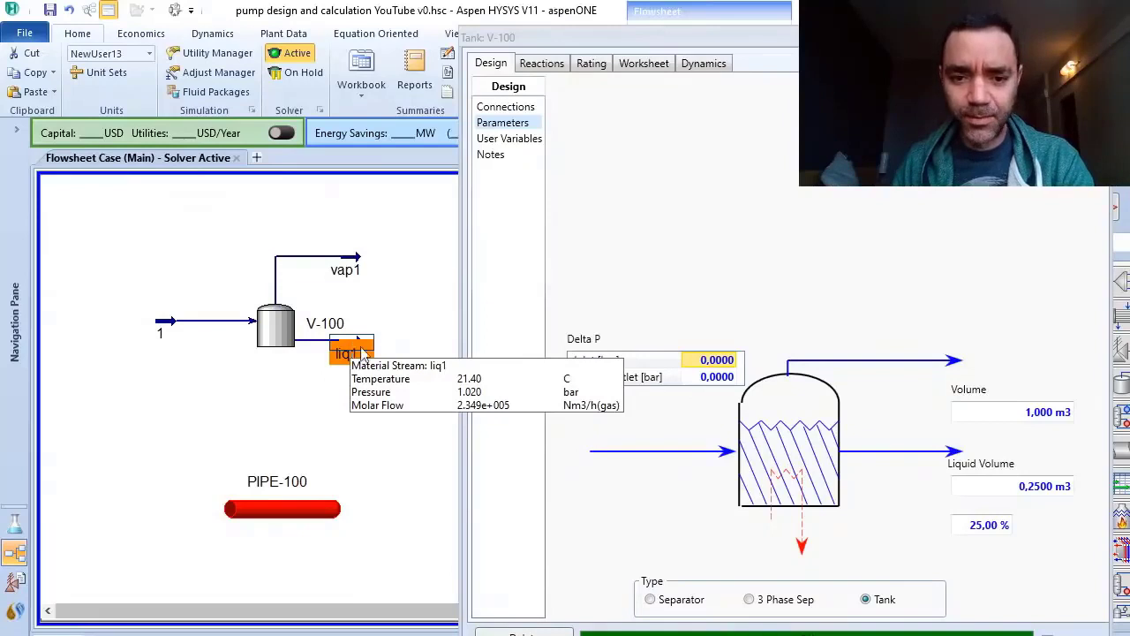
Change V-100's volume to 100 m3, giving 25,00 m3 of liquid at 25 % level
click(1039, 411)
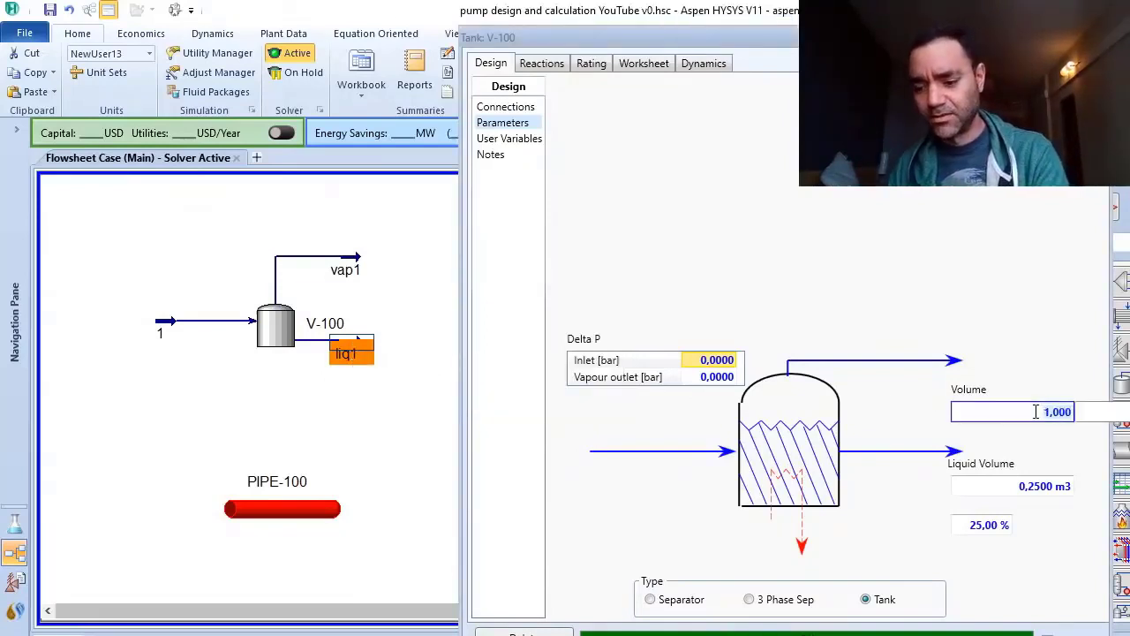
text(100)
key(Return)
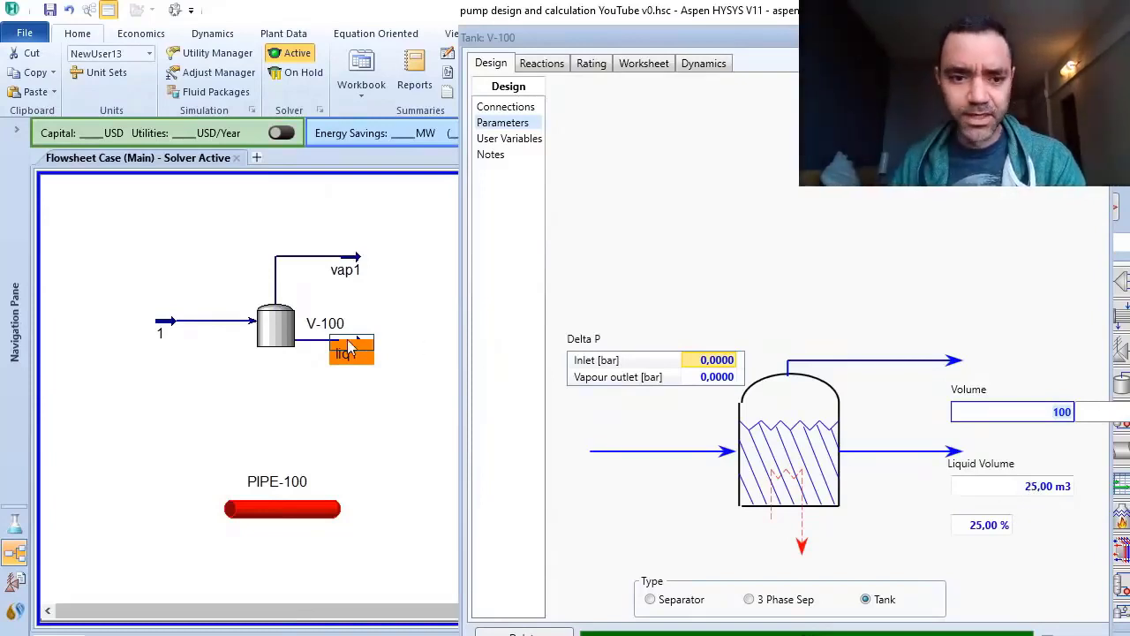
mouse_move(357, 351)
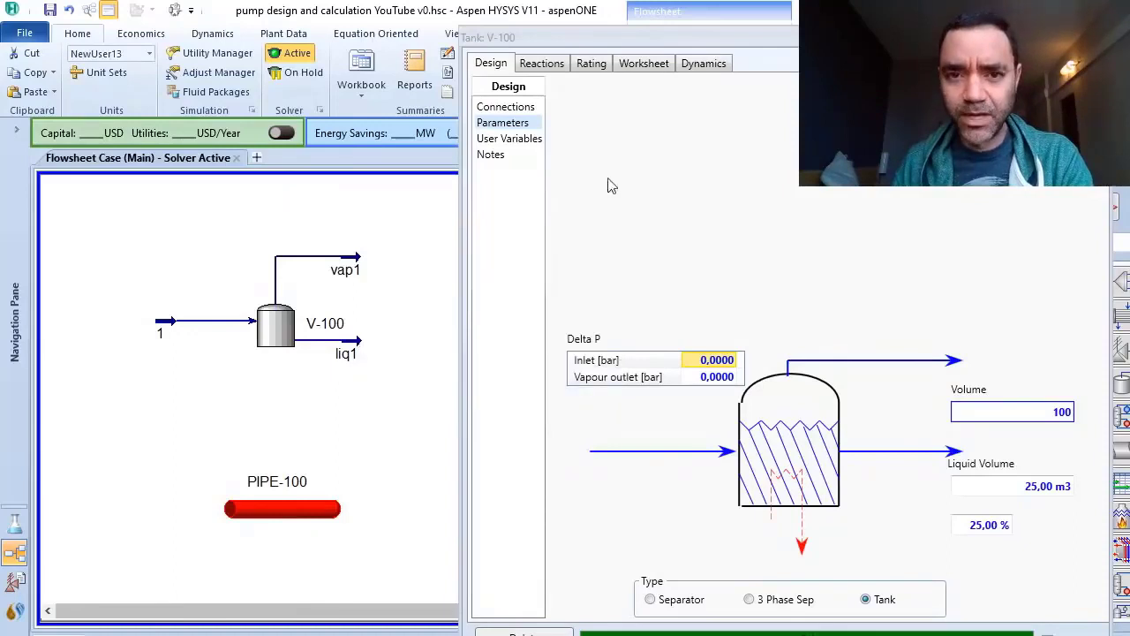
View V-100's Rating tab, then bring the flowsheet forward and select PIPE-100
click(592, 64)
click(429, 462)
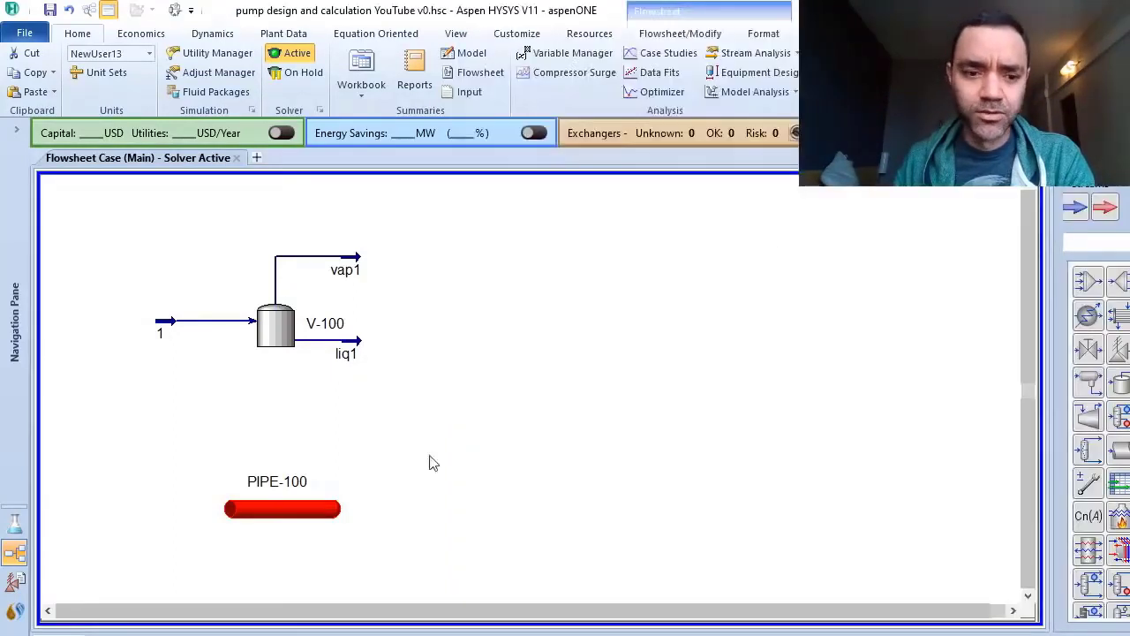
click(280, 512)
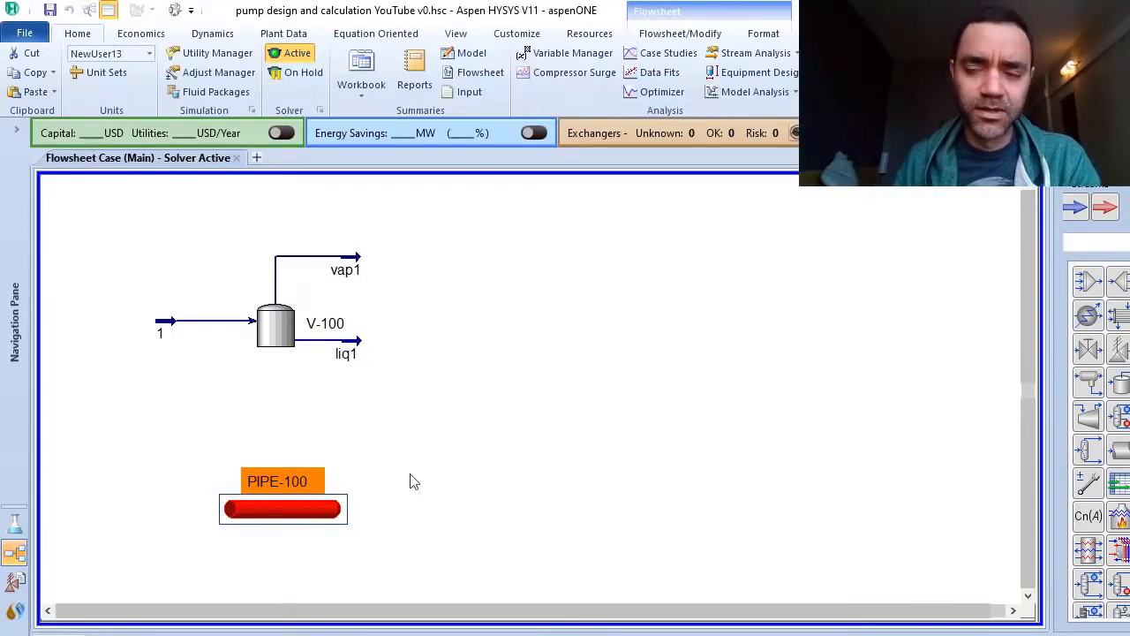
mouse_move(277, 519)
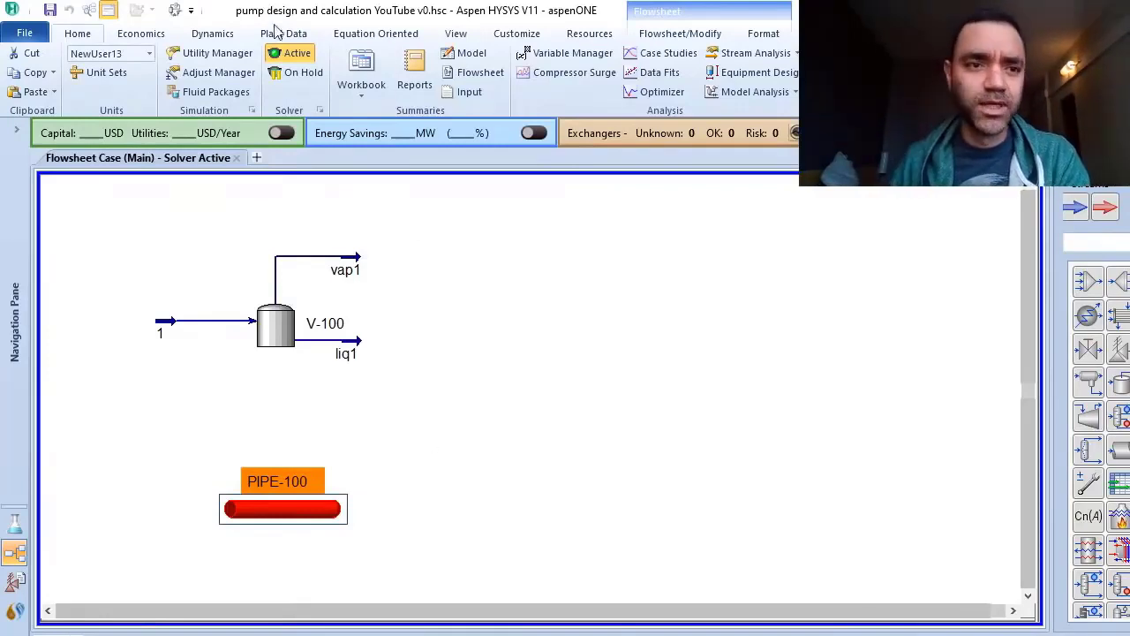
Rotate PIPE-100 to stand vertically and widen its cylinder icon
click(675, 33)
click(126, 54)
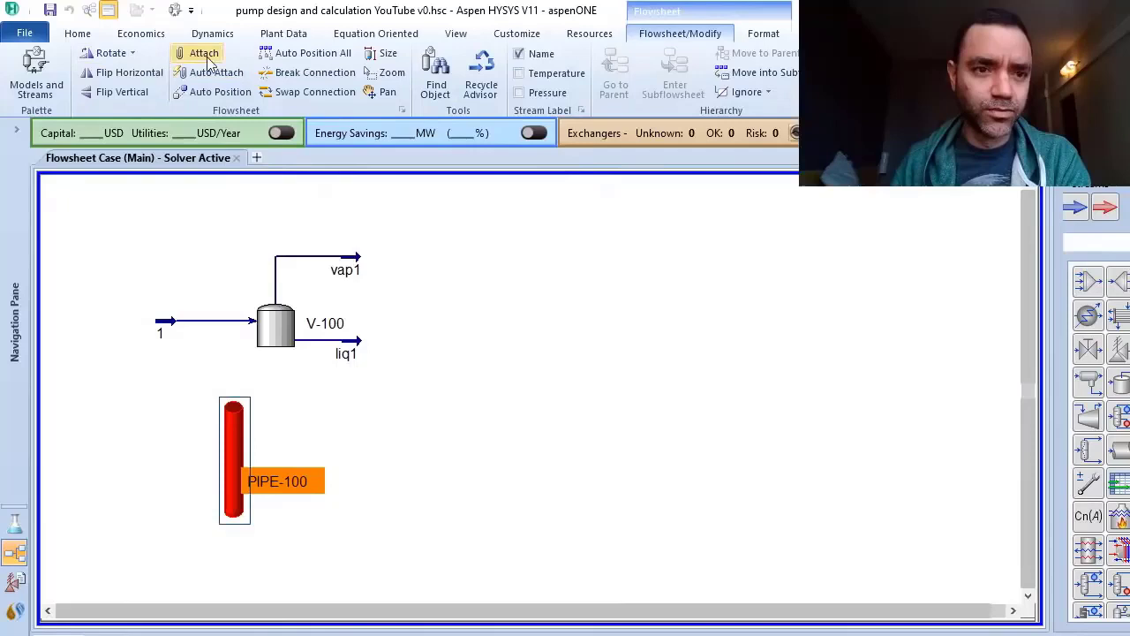
click(387, 53)
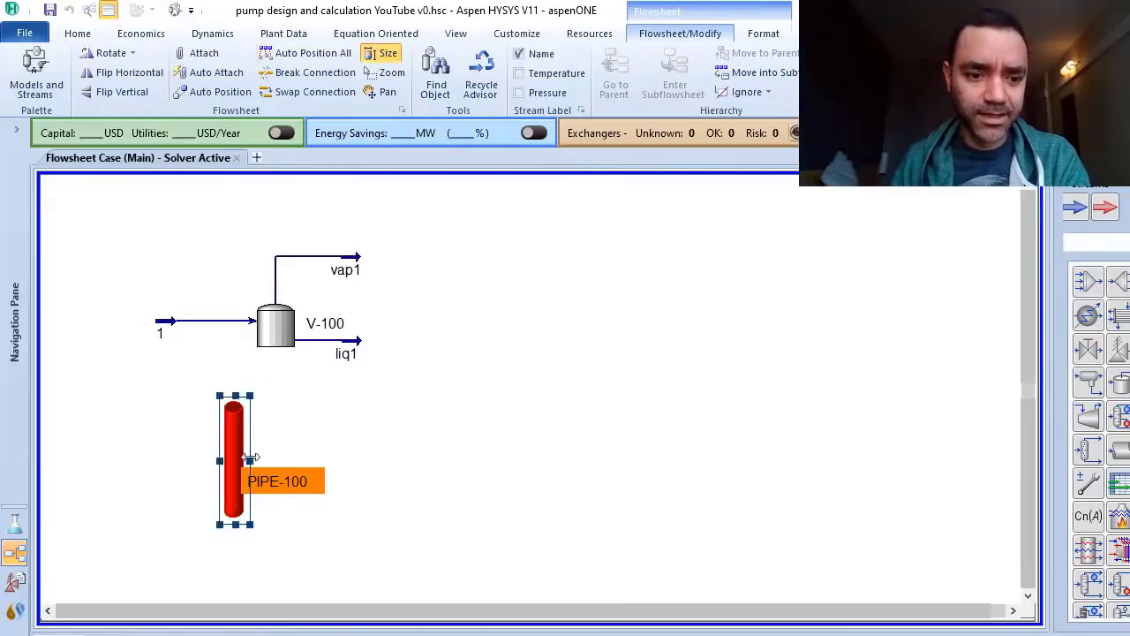
drag(250, 460, 356, 455)
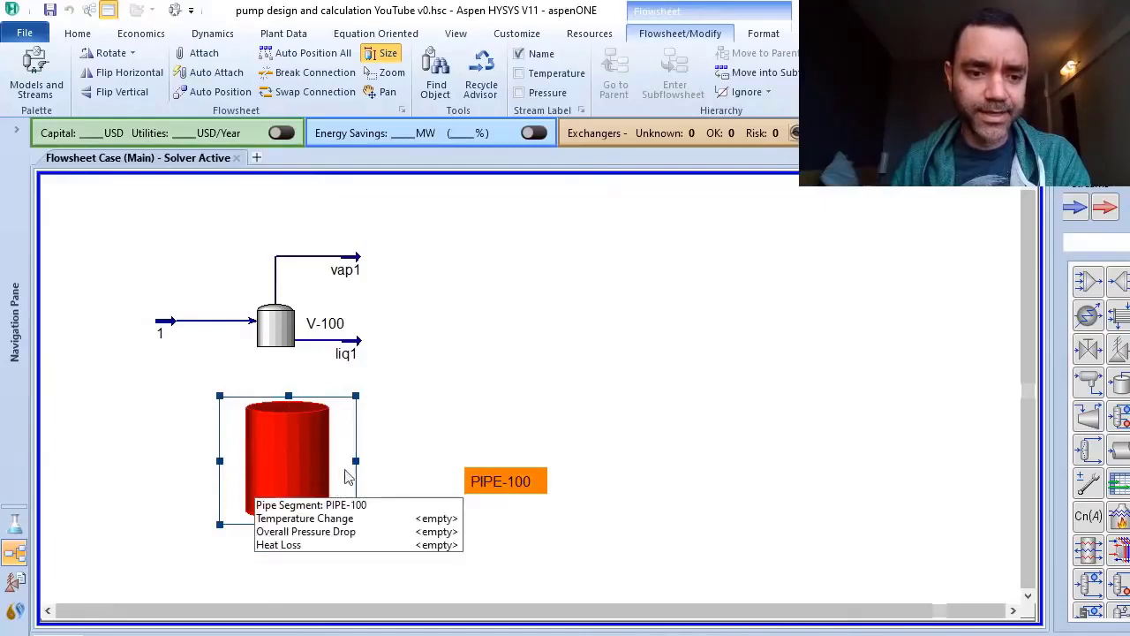
click(468, 360)
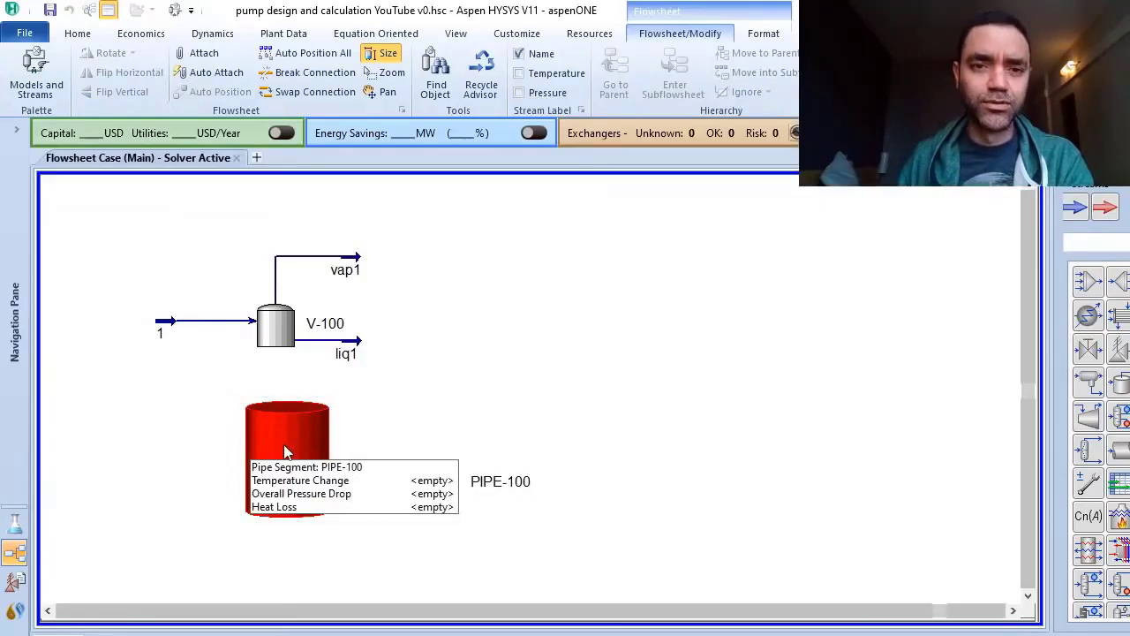
Break feed stream 1's connection to tank V-100 and open PIPE-100's properties
click(314, 72)
click(232, 329)
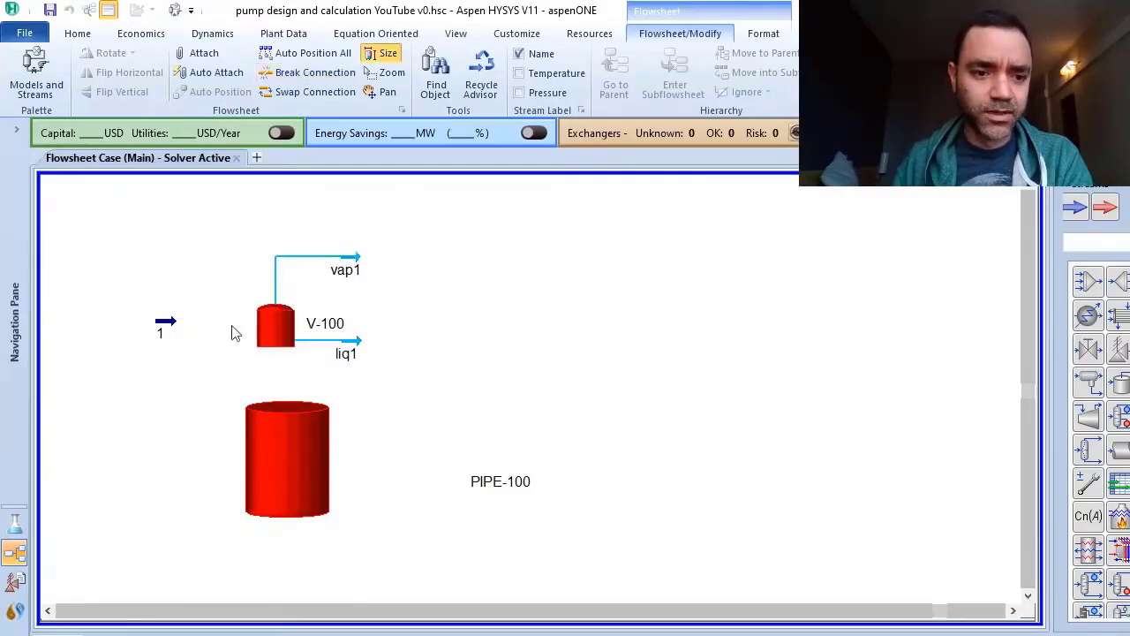
double_click(279, 452)
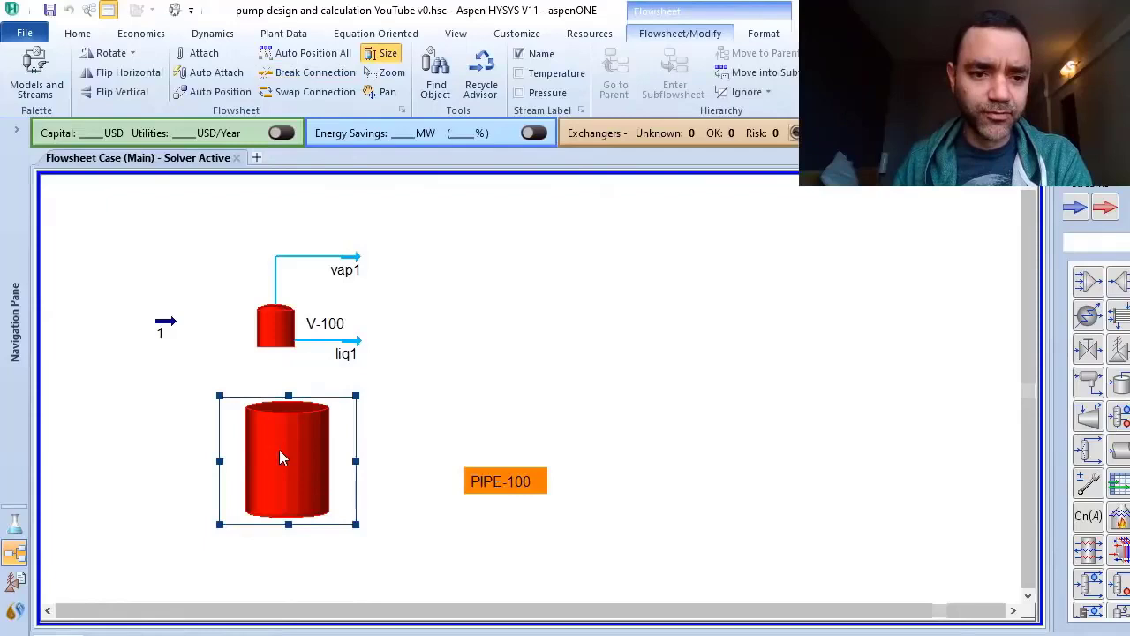
Connect PIPE-100 with stream 1 as inlet, new stream 2 as outlet, and energy stream Q
click(300, 265)
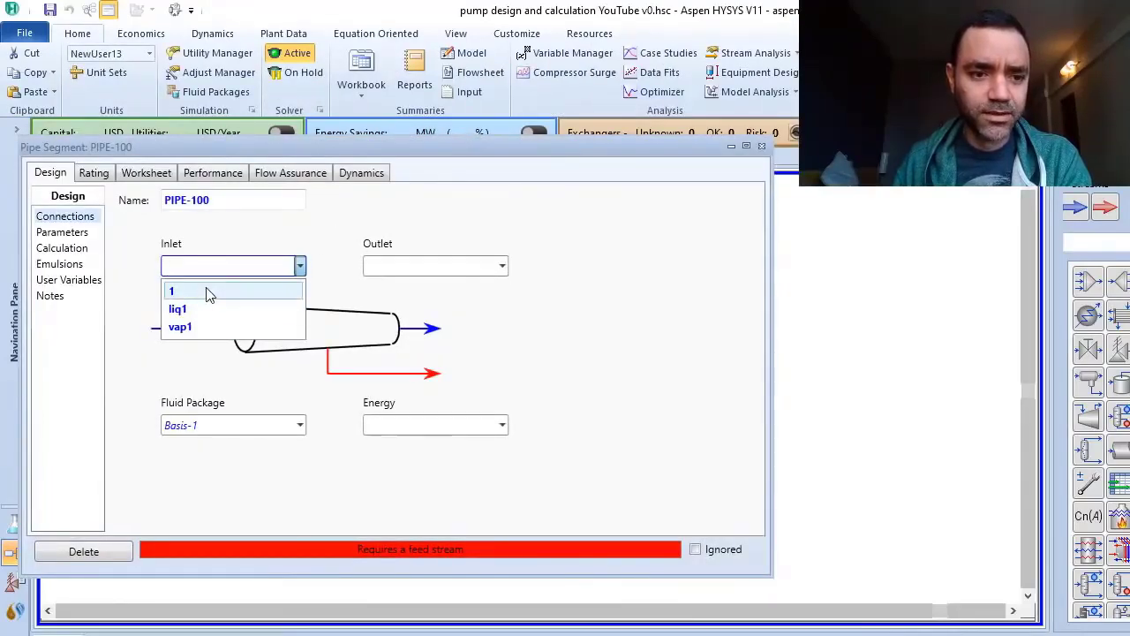
click(206, 292)
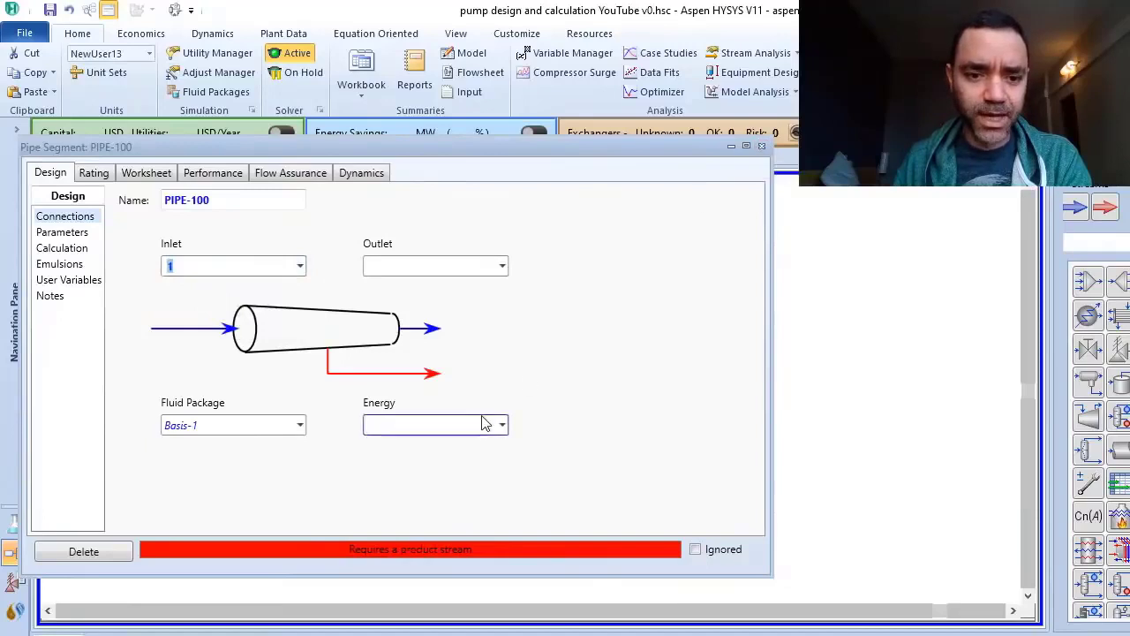
text(2)
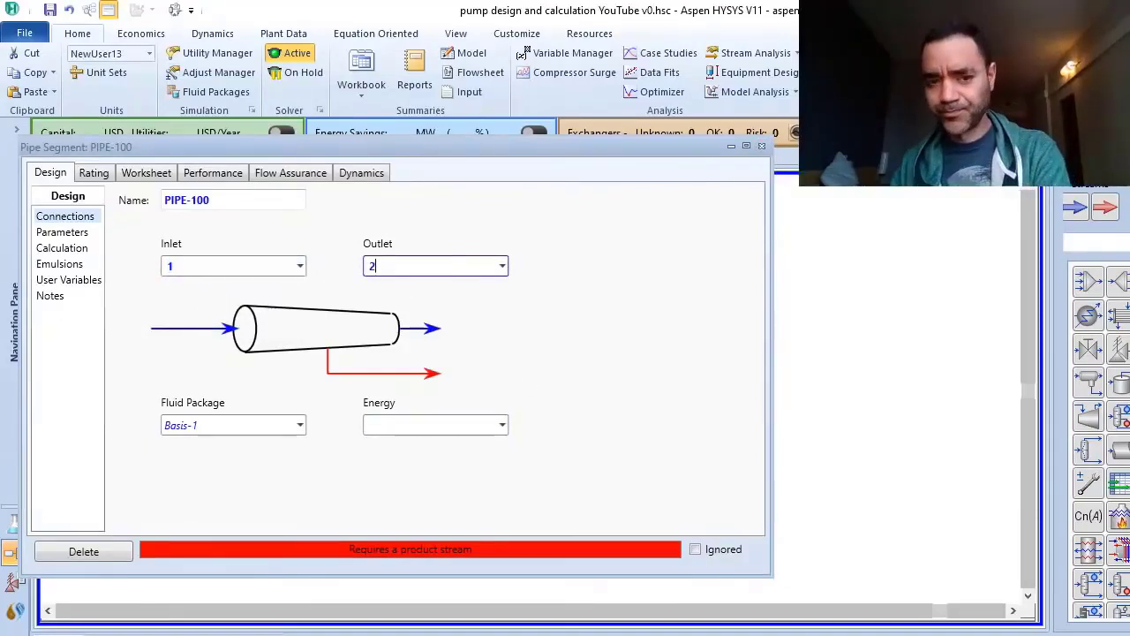
click(404, 424)
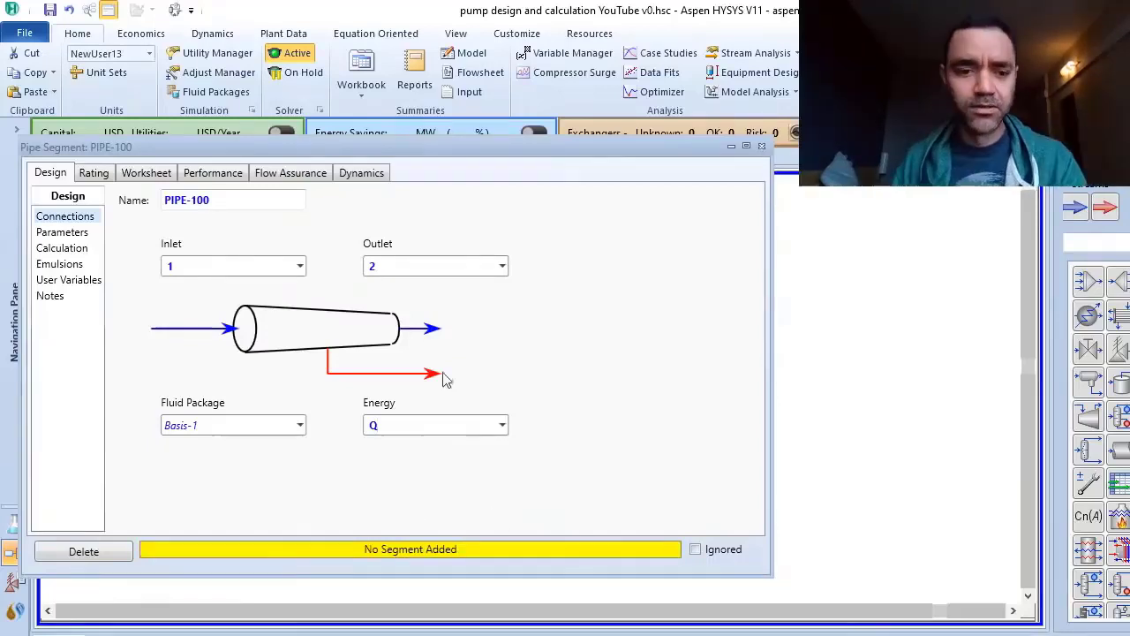
Close PIPE-100's form, move feed 1 near the pipe top and stream 2 lower below it
click(761, 145)
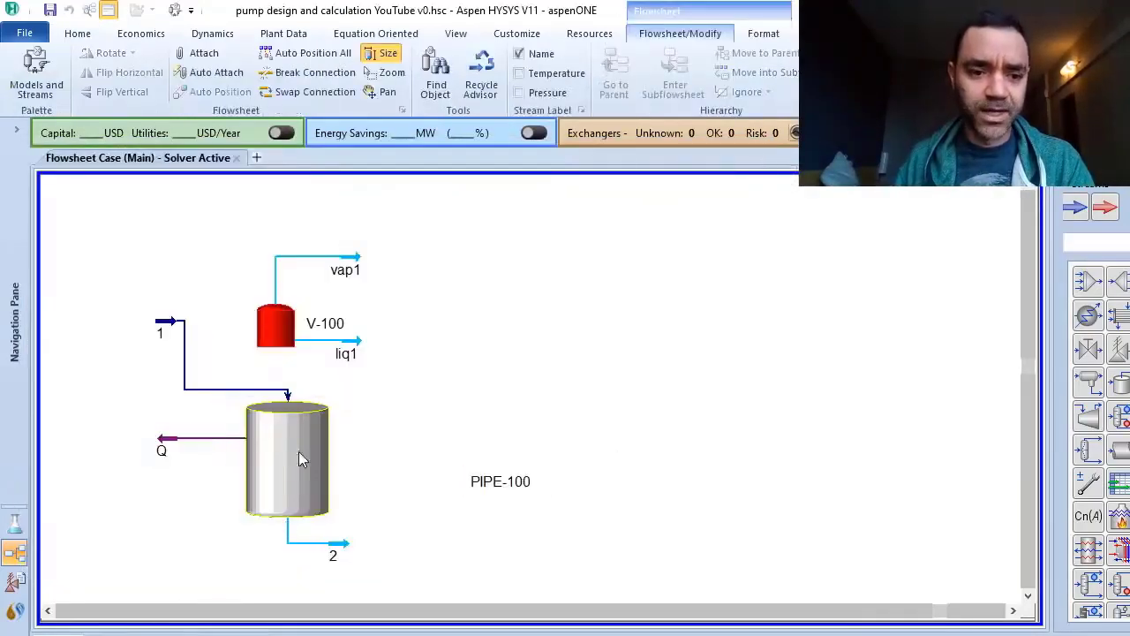
drag(167, 323, 137, 378)
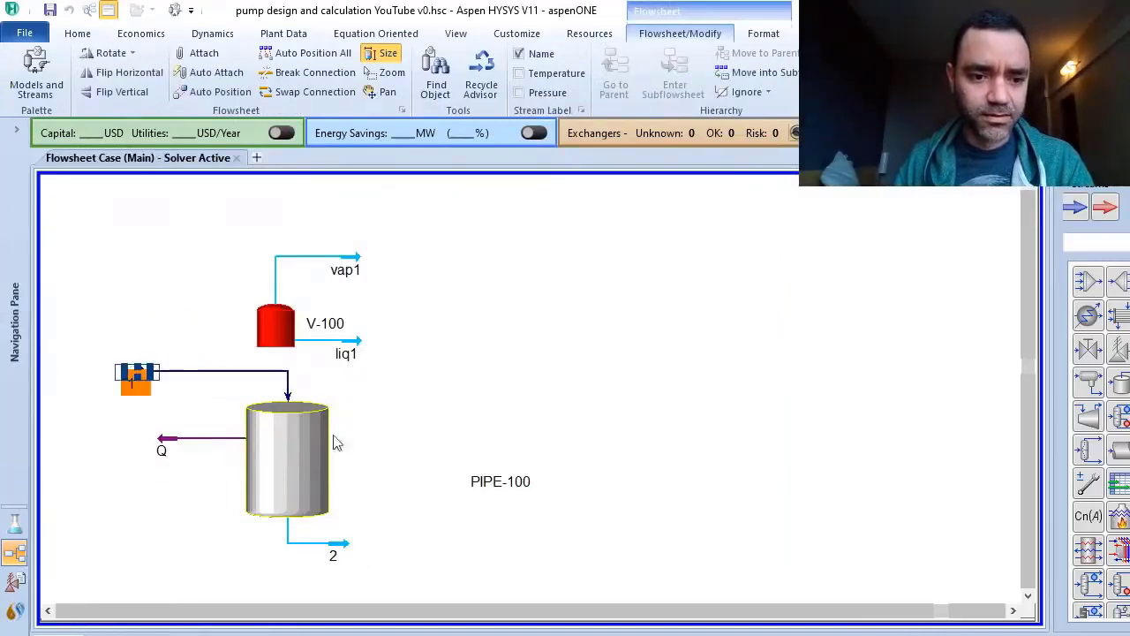
click(335, 442)
click(292, 464)
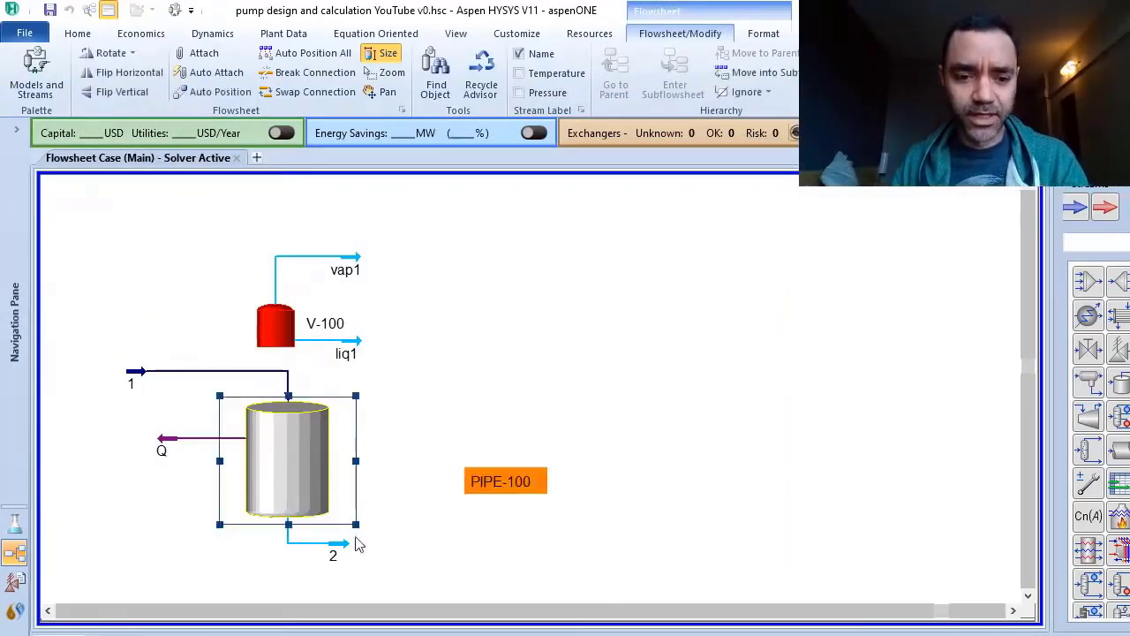
drag(358, 544, 340, 584)
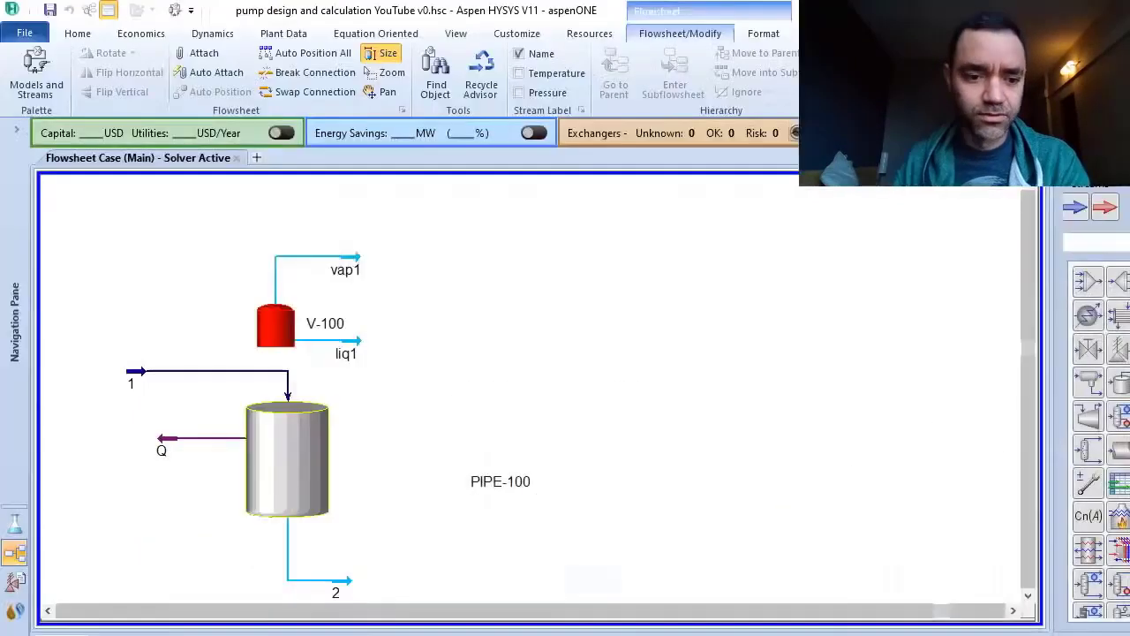
Append segment 1 to PIPE-100's profile: length 0,25 m, elevation change -0,25 m
double_click(267, 461)
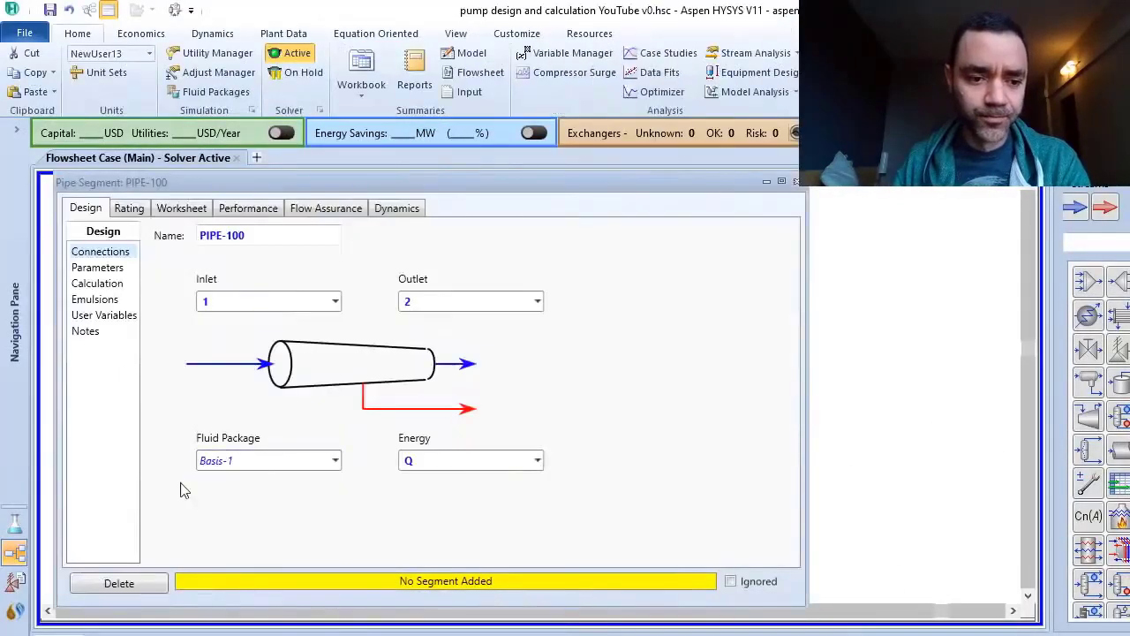
click(129, 210)
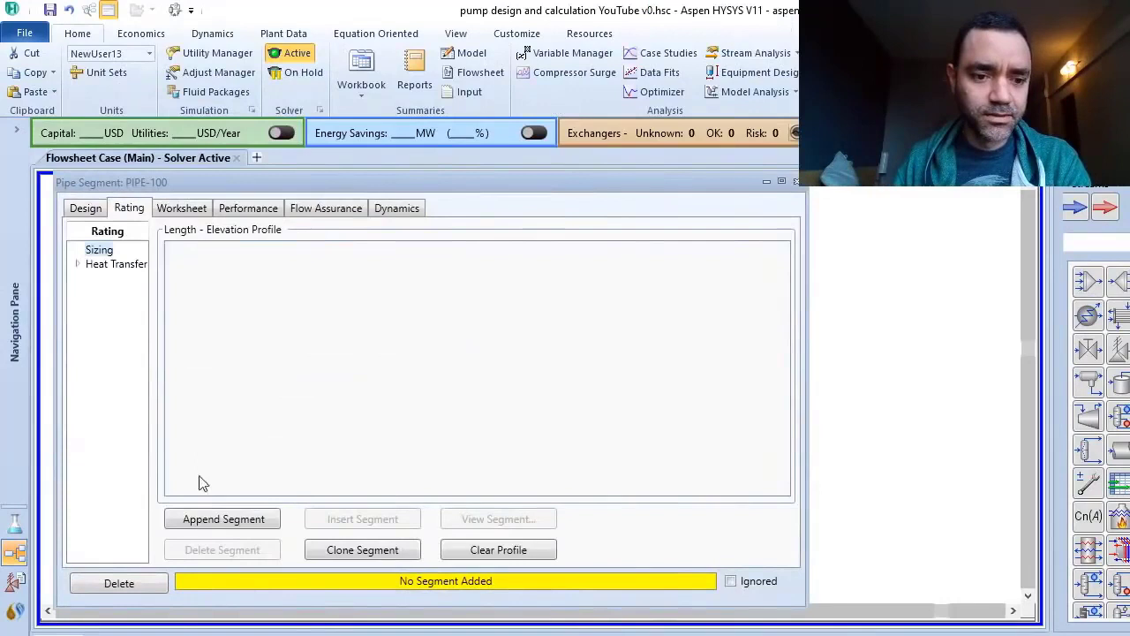
click(217, 529)
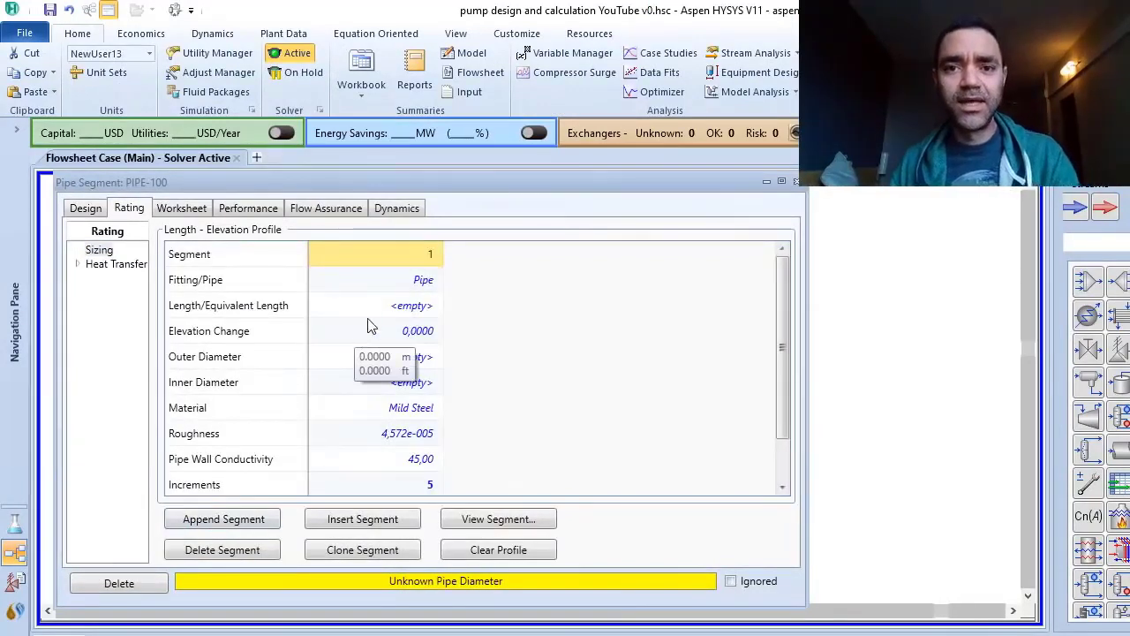
click(394, 311)
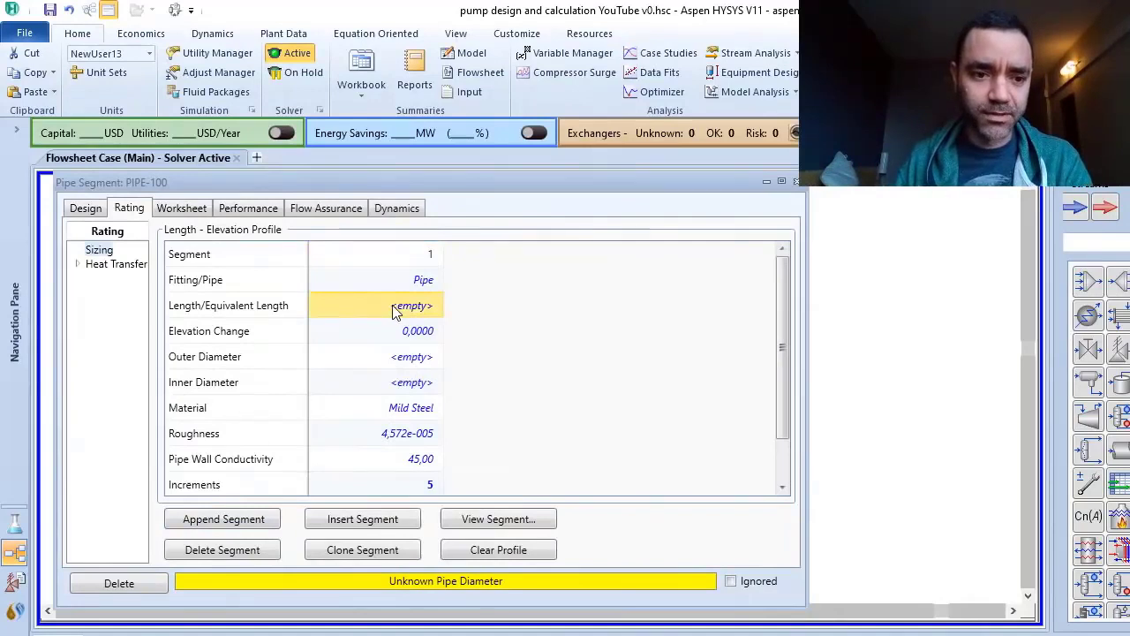
text(0,25)
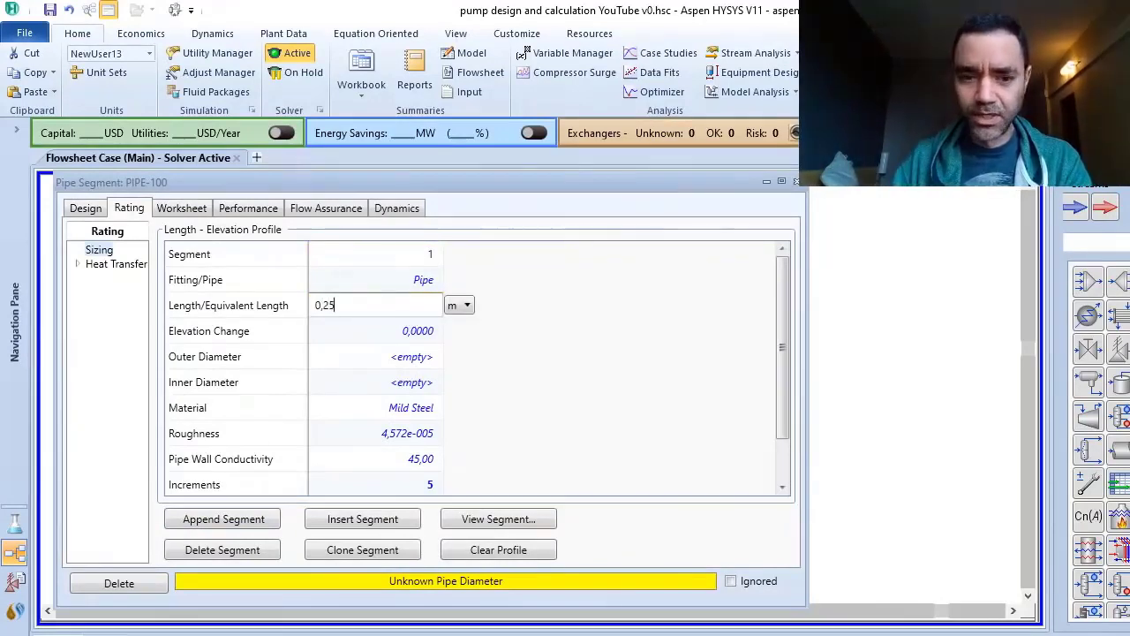
key(Return)
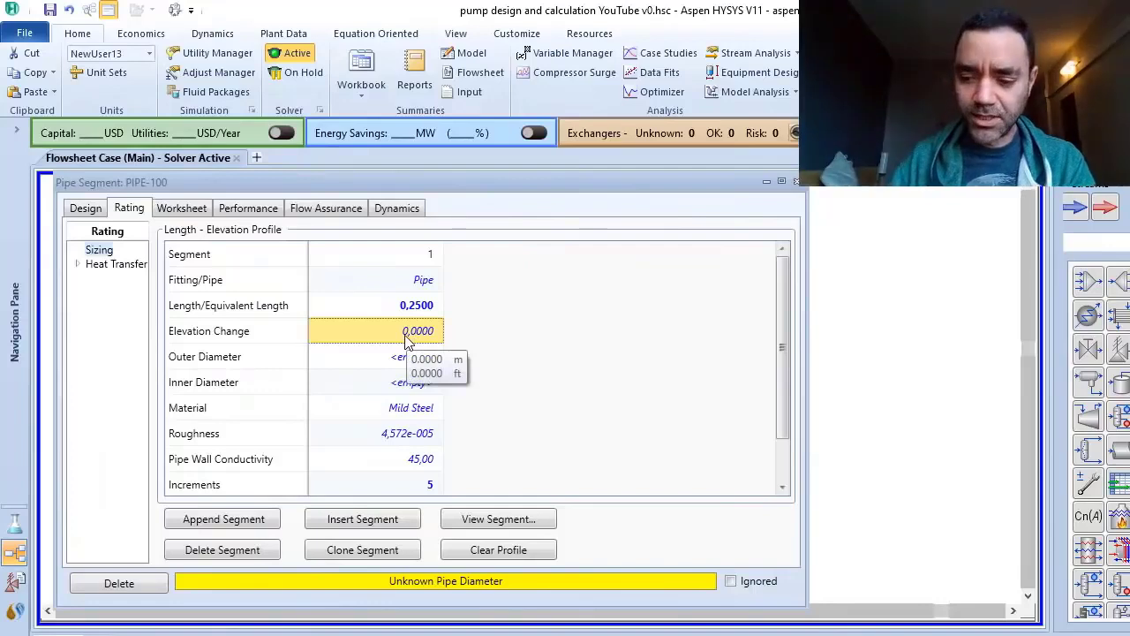
text(-)
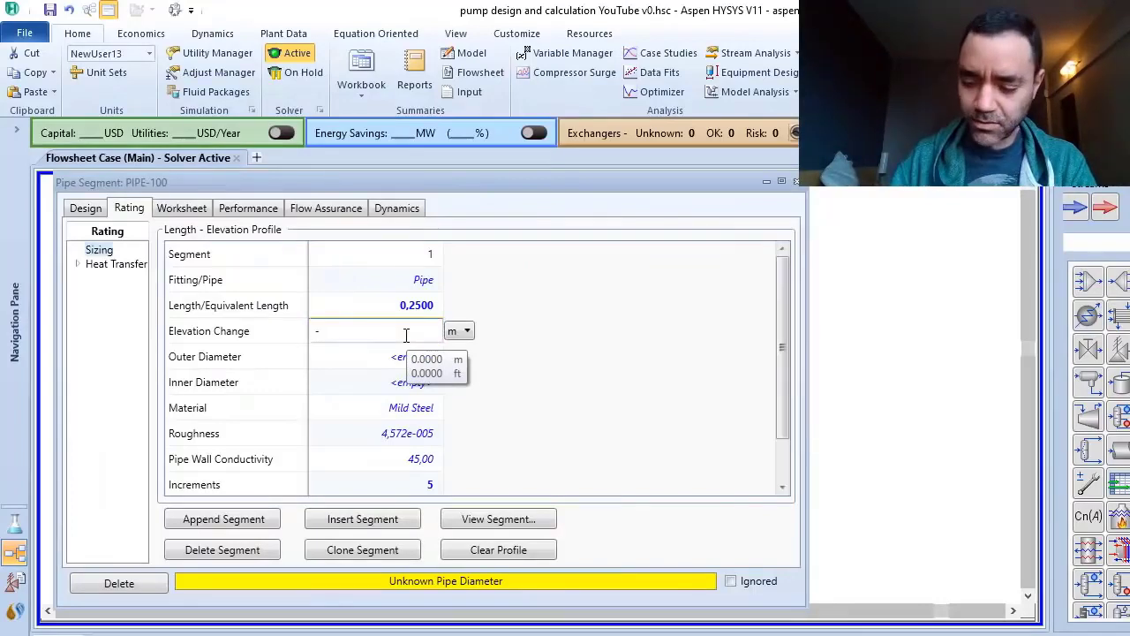
text(0)
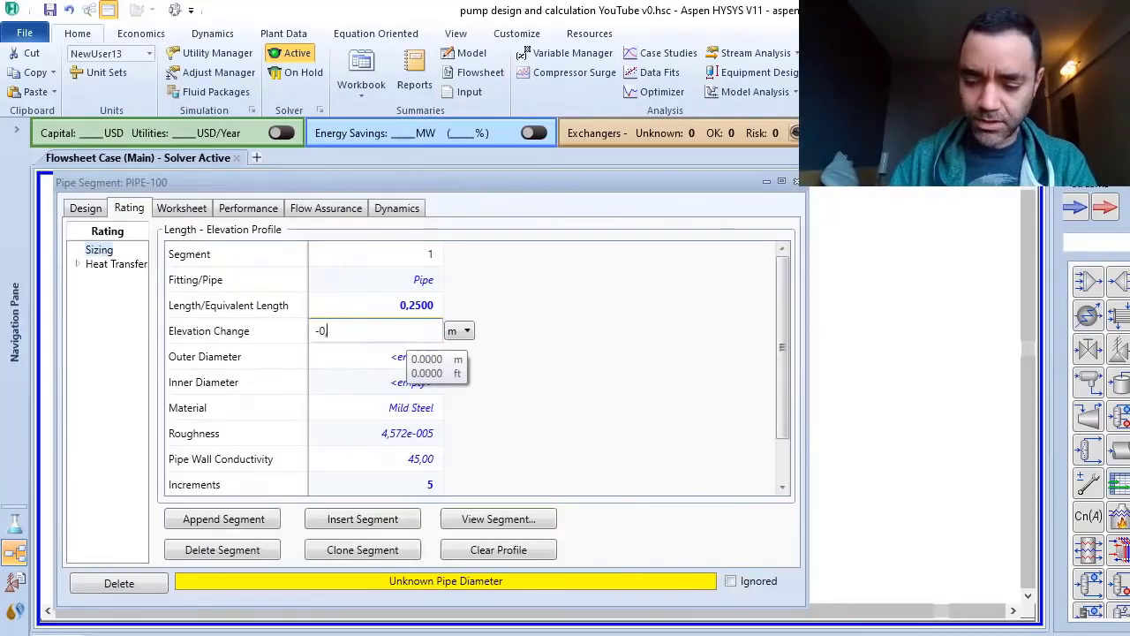
text(,25)
key(Return)
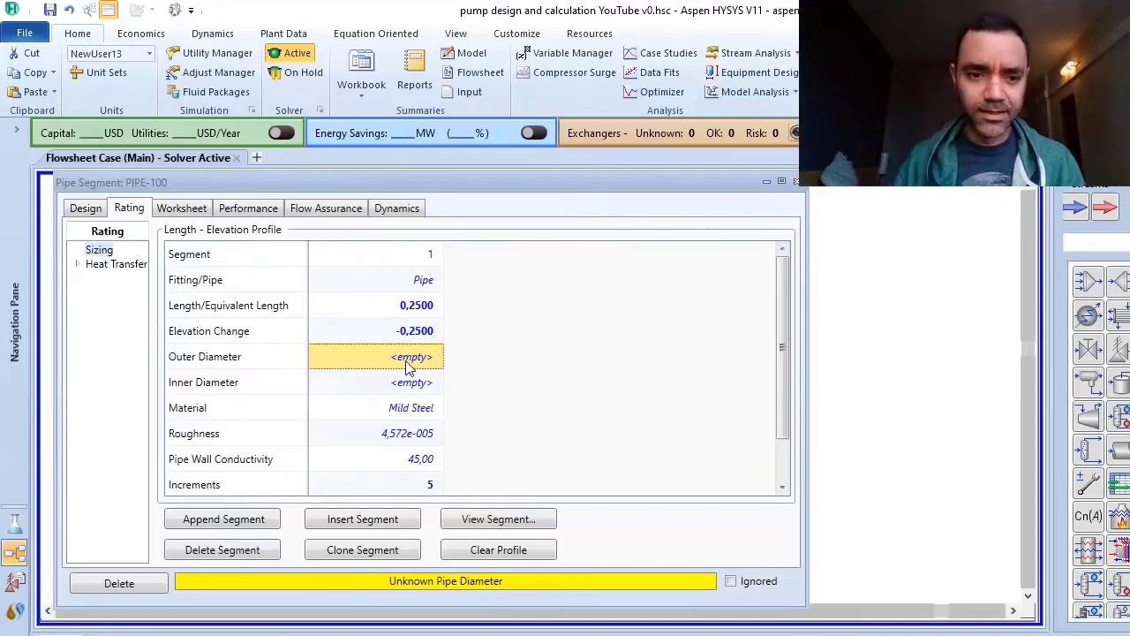
Enter a 10 m outer diameter and a 9,99 m inner diameter for PIPE-100's segment 1
text(1)
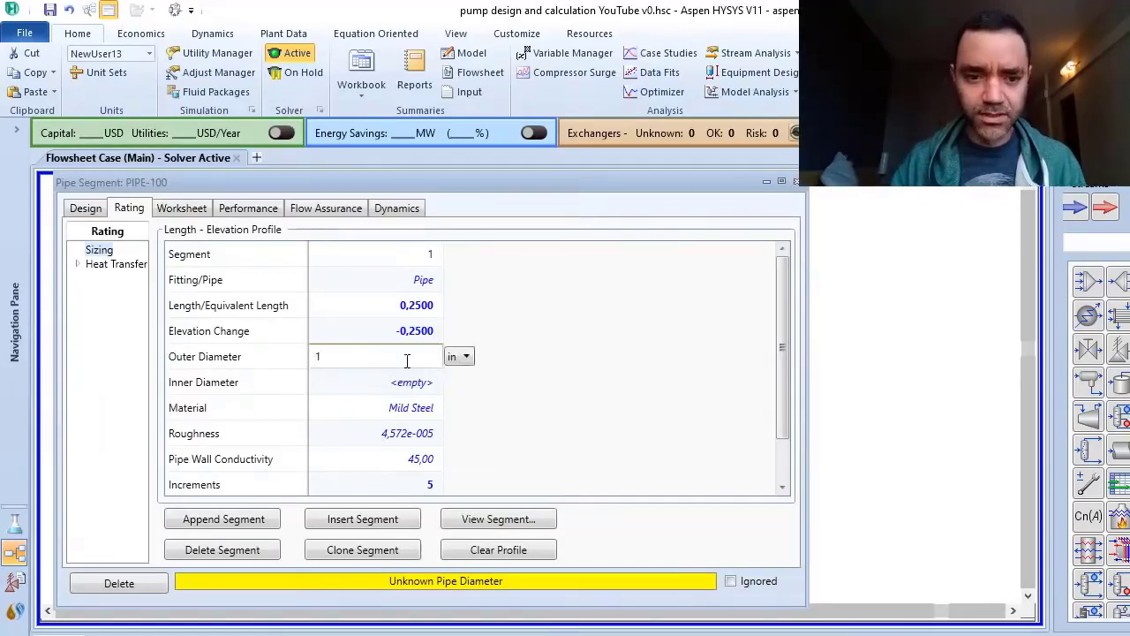
text(0)
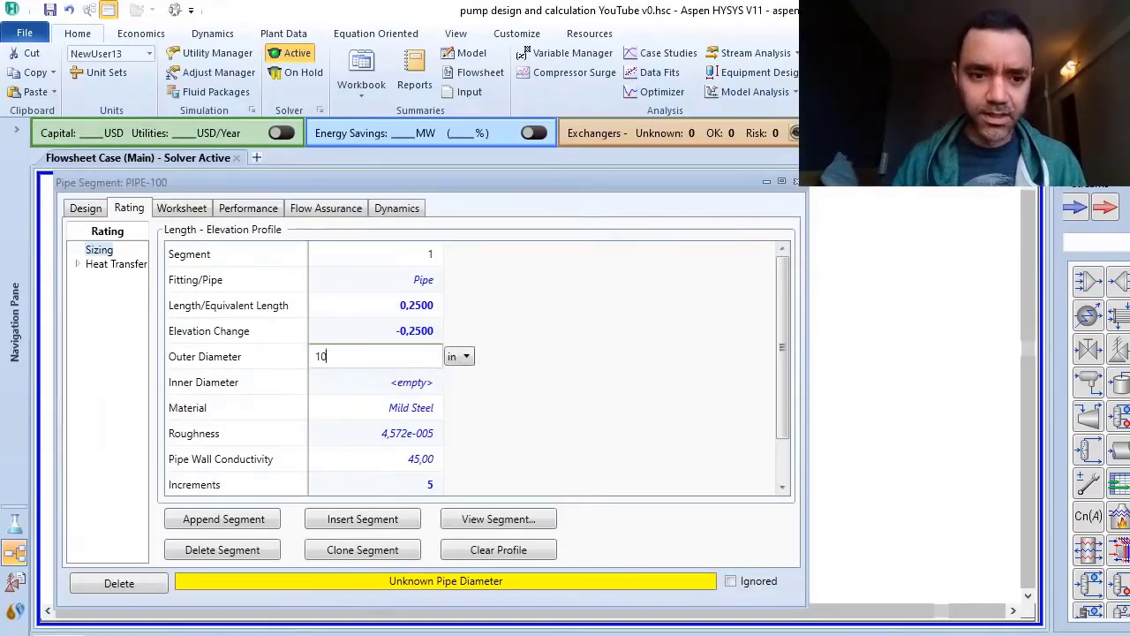
click(467, 357)
click(465, 384)
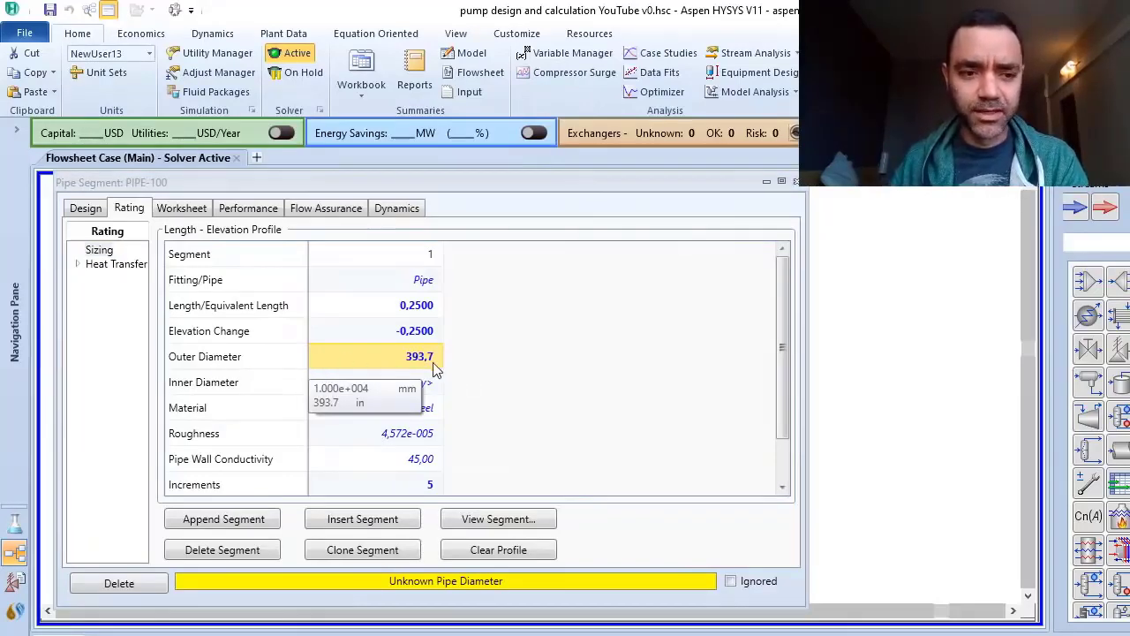
click(415, 388)
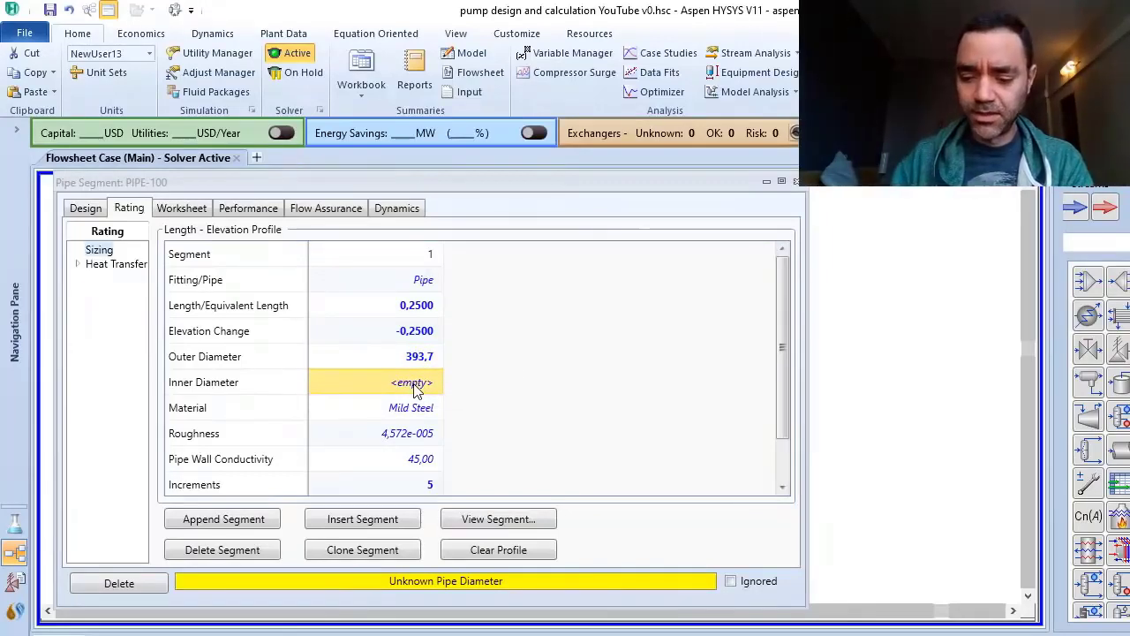
text(9,99)
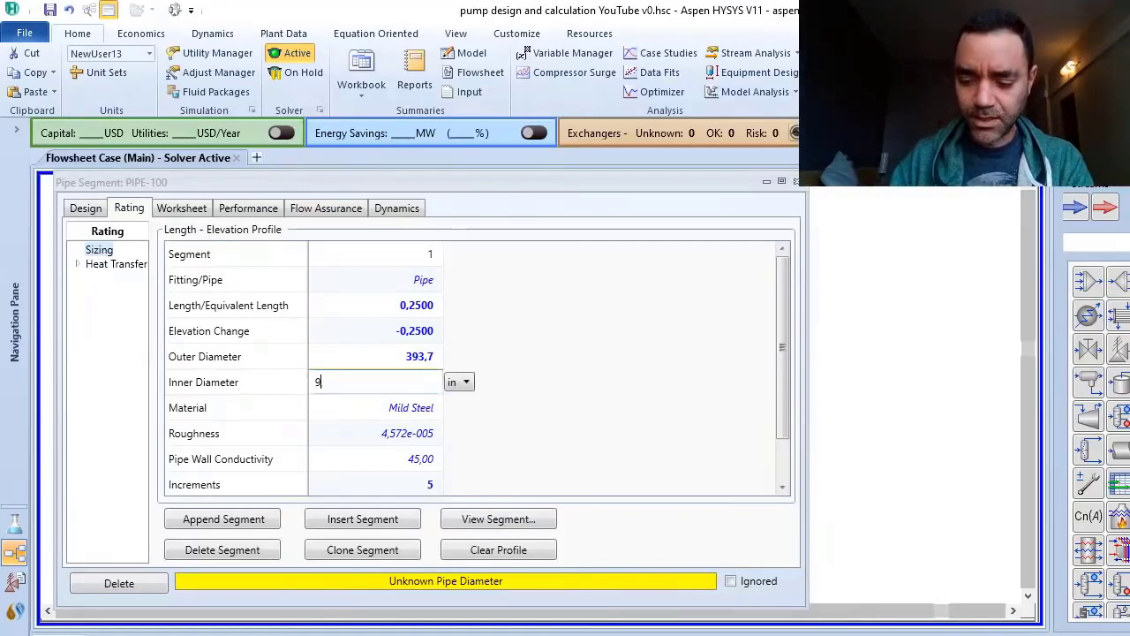
click(465, 383)
click(462, 403)
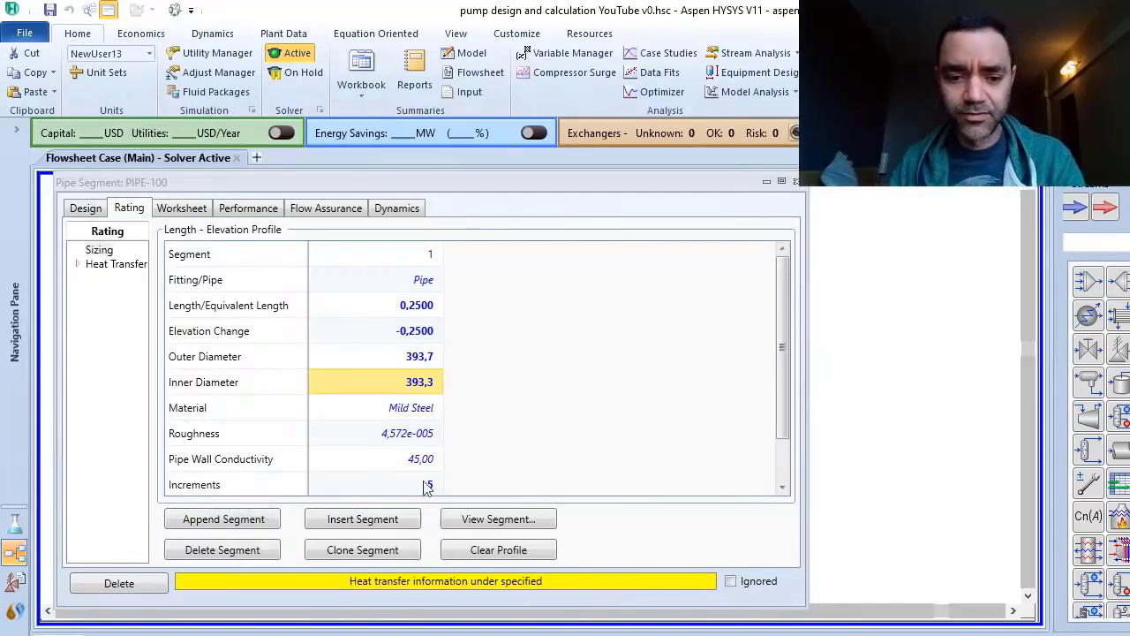
Review PIPE-100's Heat Transfer heat loss against the reference drawing, then return to the flowsheet
click(103, 266)
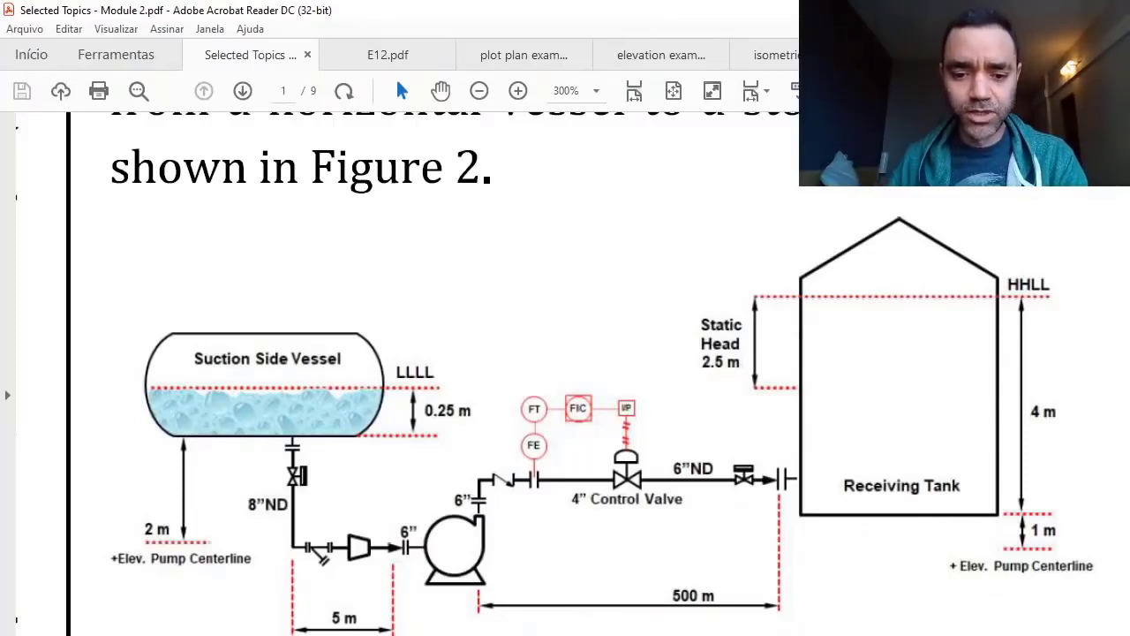
key(alt+Tab)
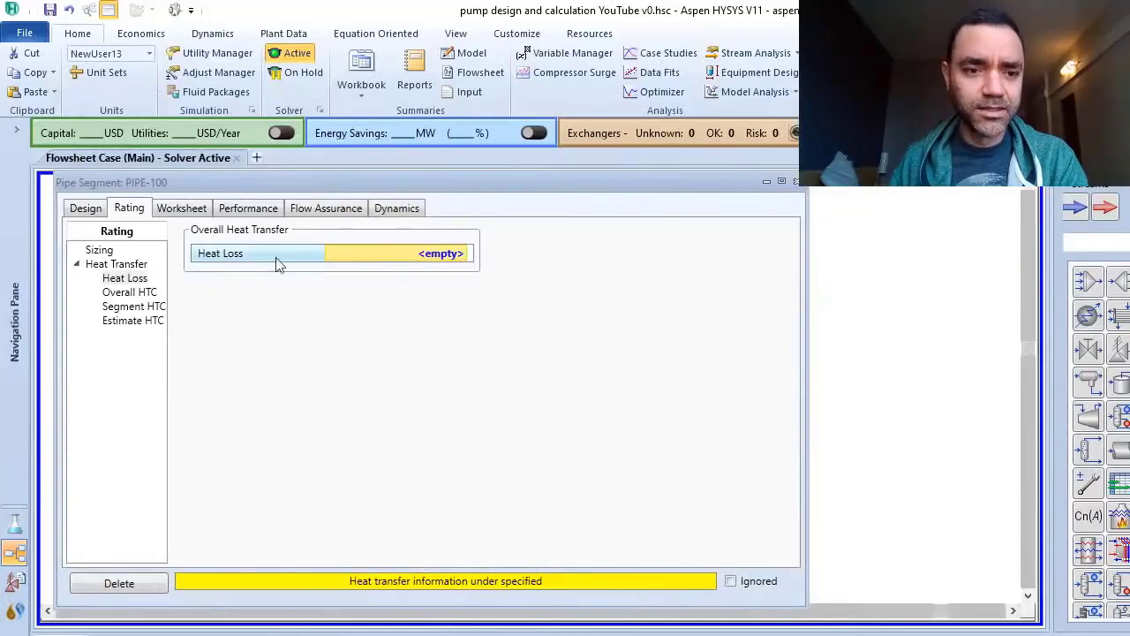
click(429, 256)
click(806, 414)
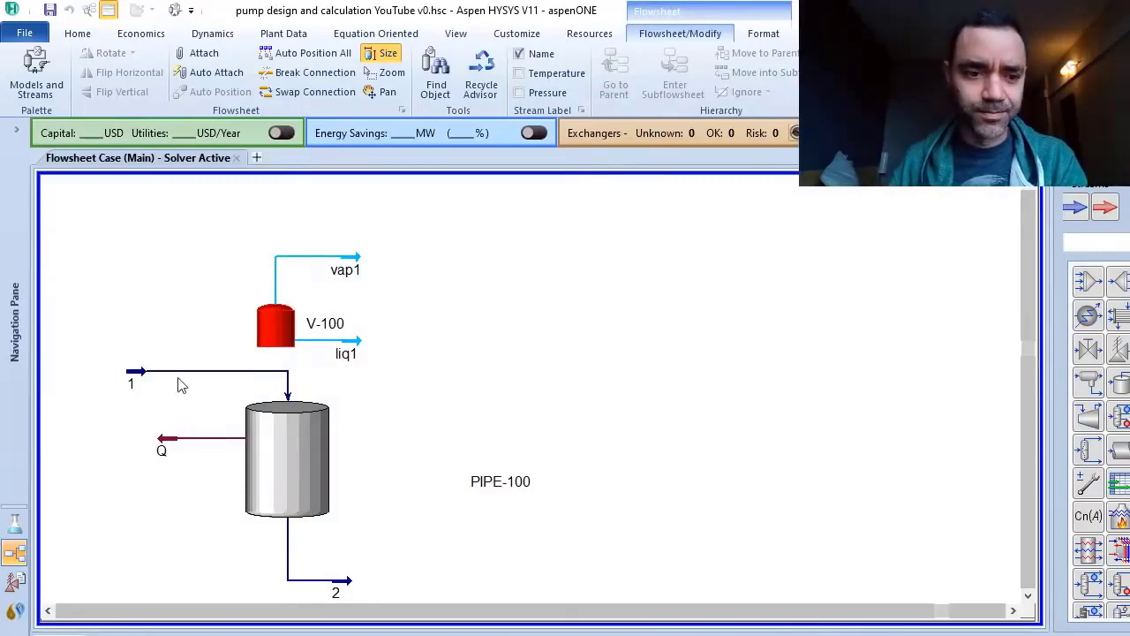
click(138, 378)
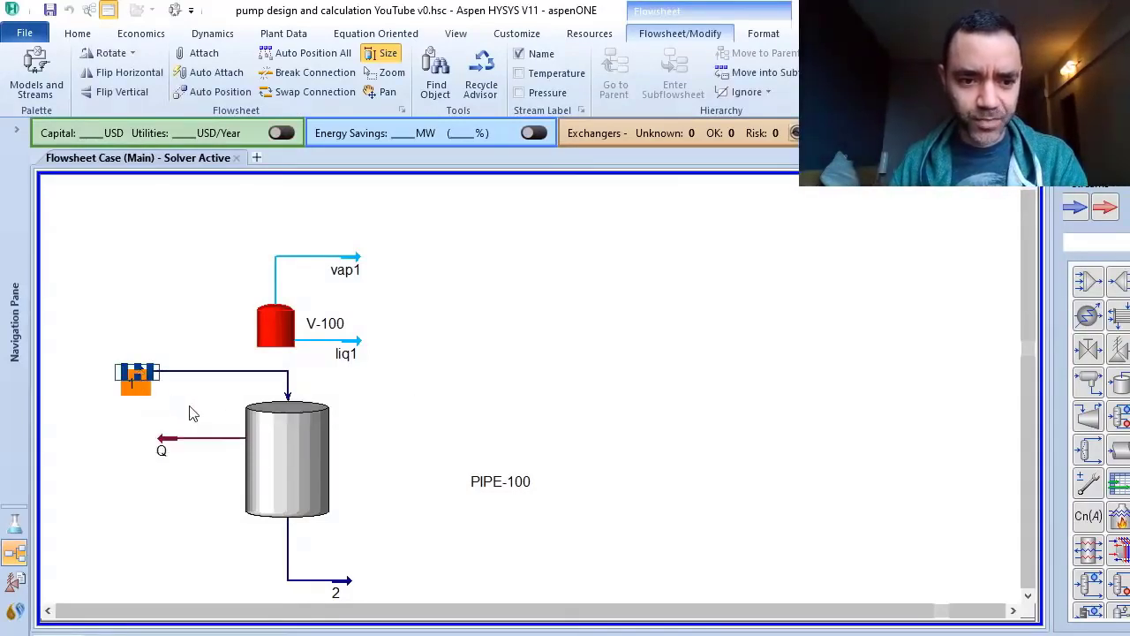
click(185, 408)
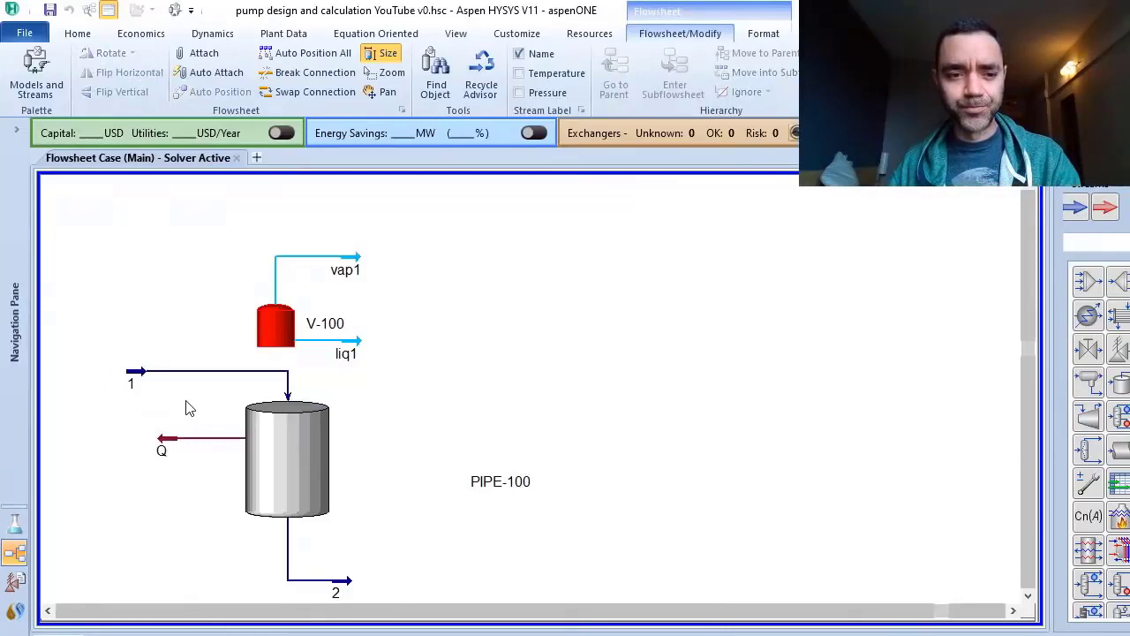
mouse_move(146, 385)
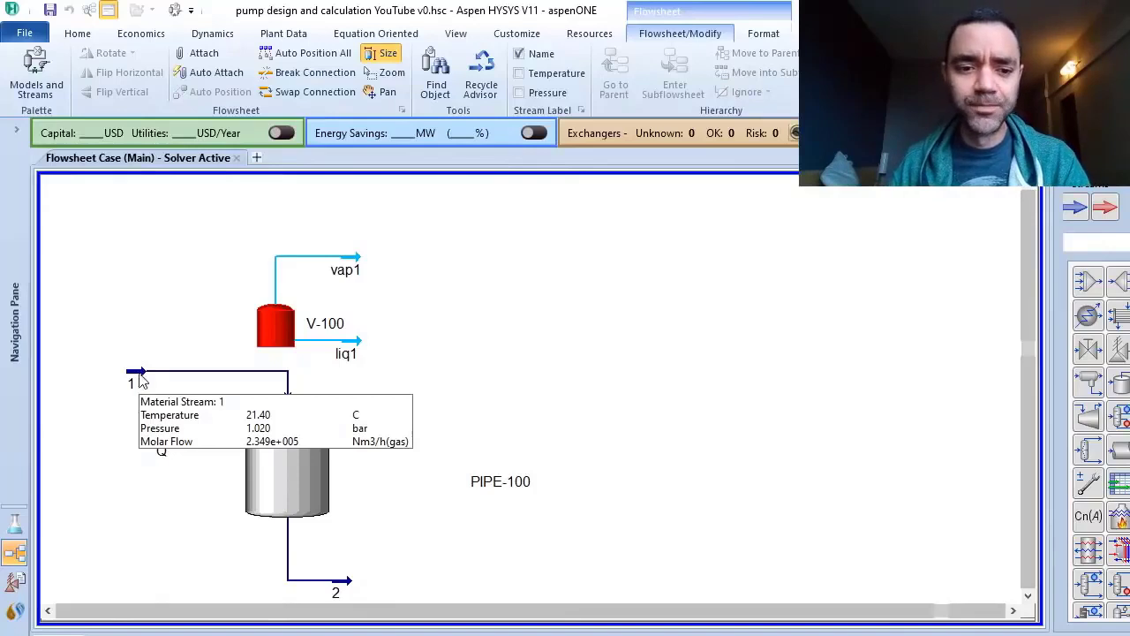
mouse_move(346, 587)
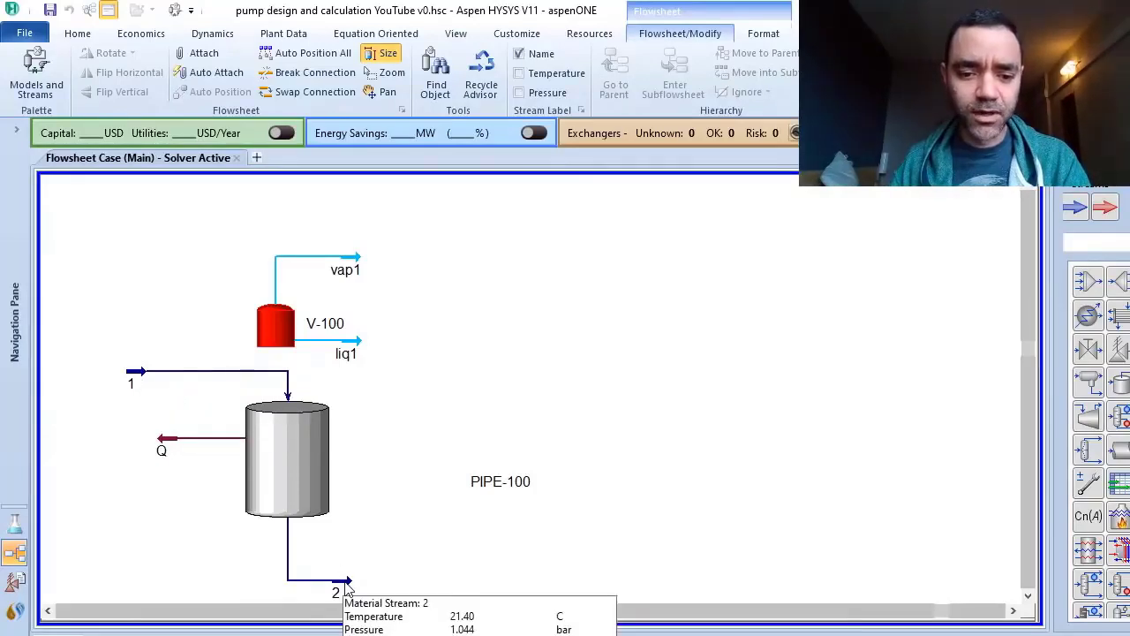